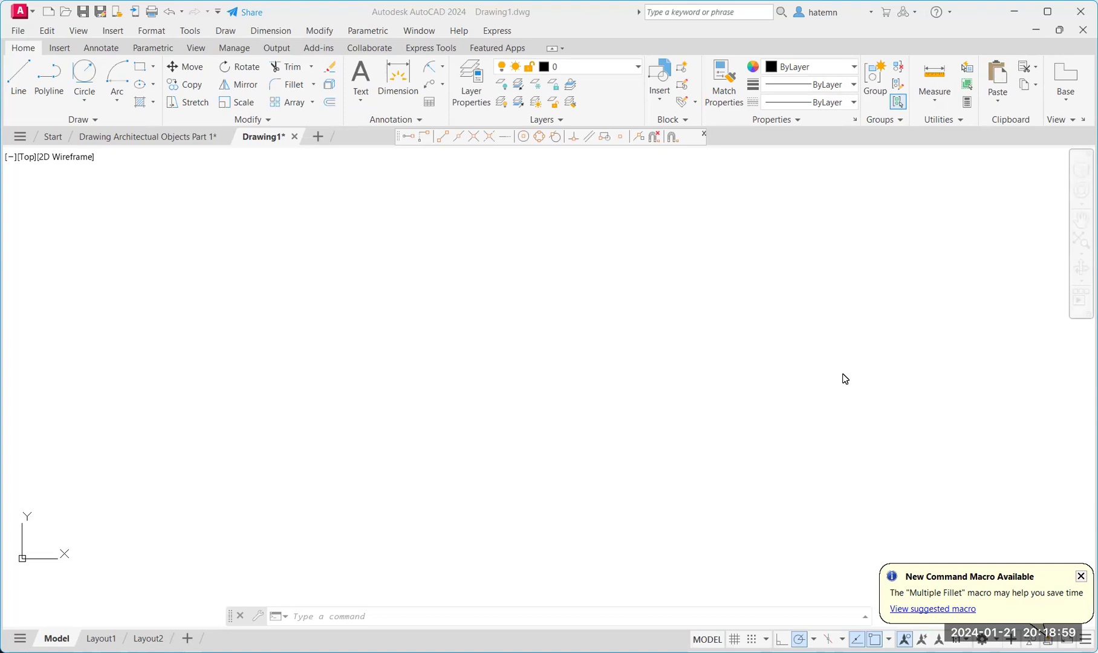
Draw a diameter-8 circle by centre and diameter, plus a larger rectangle to its right.
left_click(82, 103)
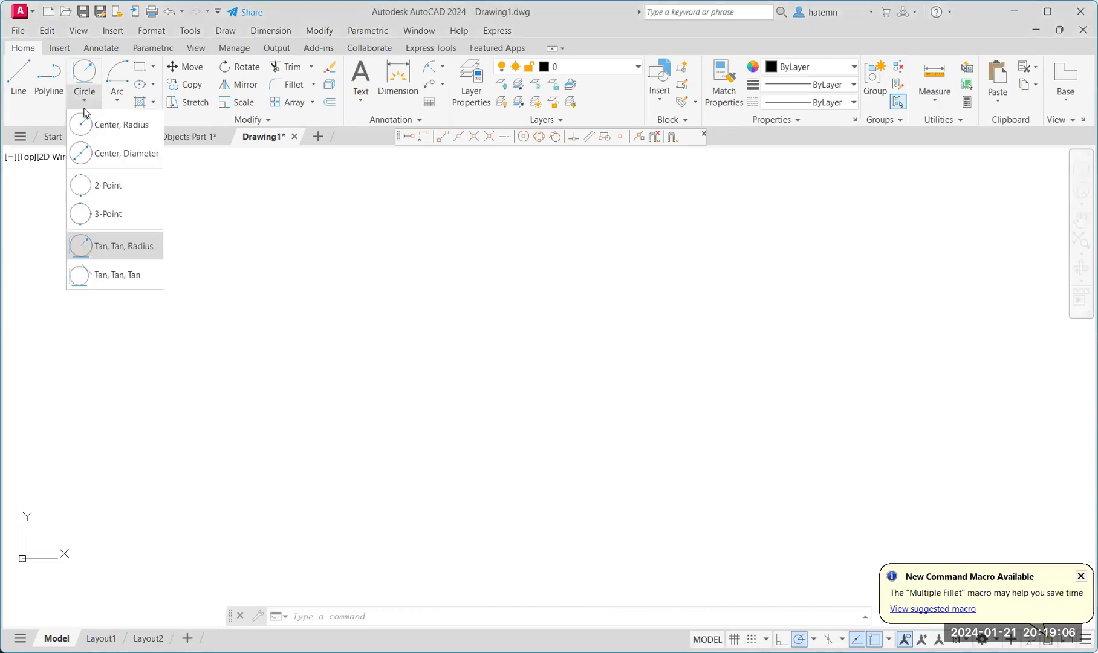
left_click(111, 149)
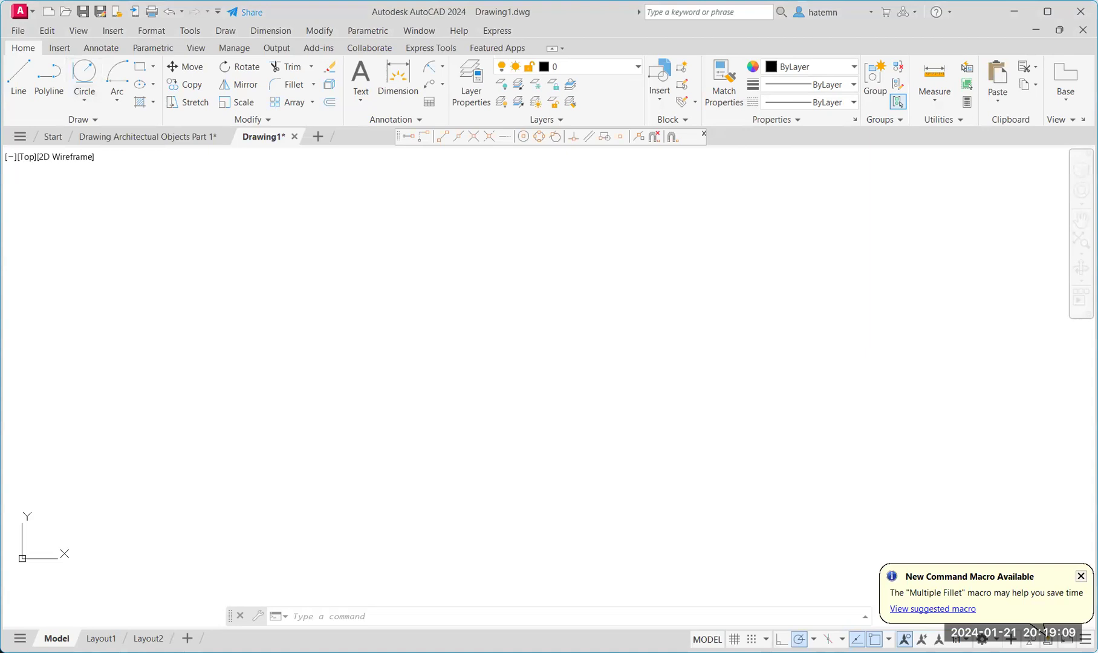
left_click(374, 286)
left_click(470, 285)
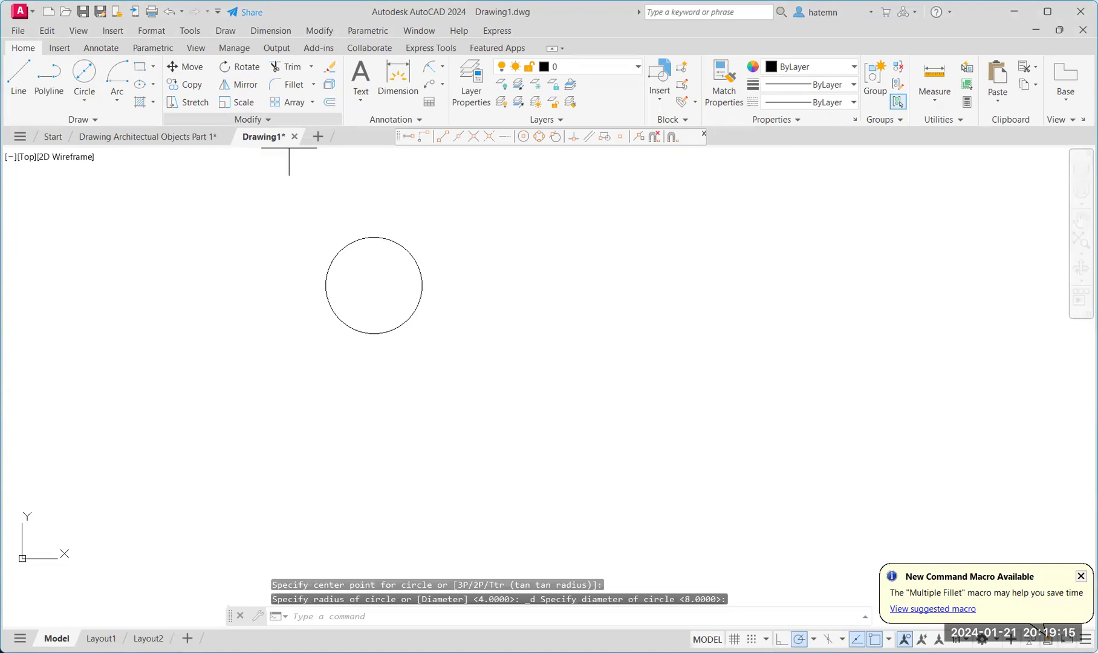
left_click(453, 234)
left_click(667, 366)
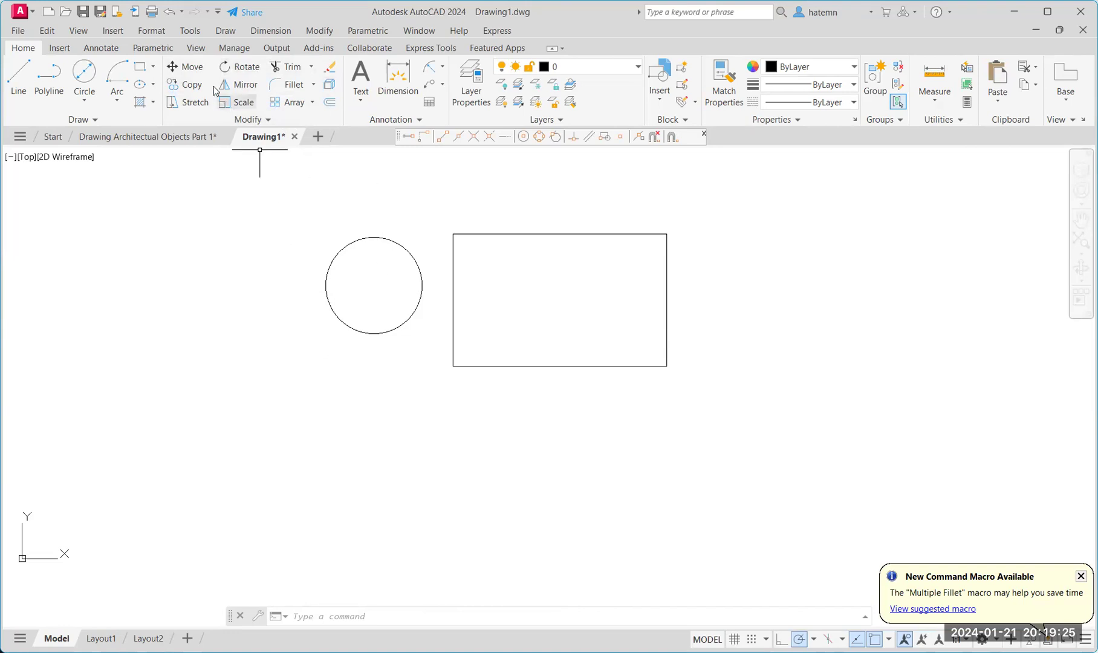
Start moving the circle from its centre point and bring up the polar tracking angle choices.
left_click(199, 70)
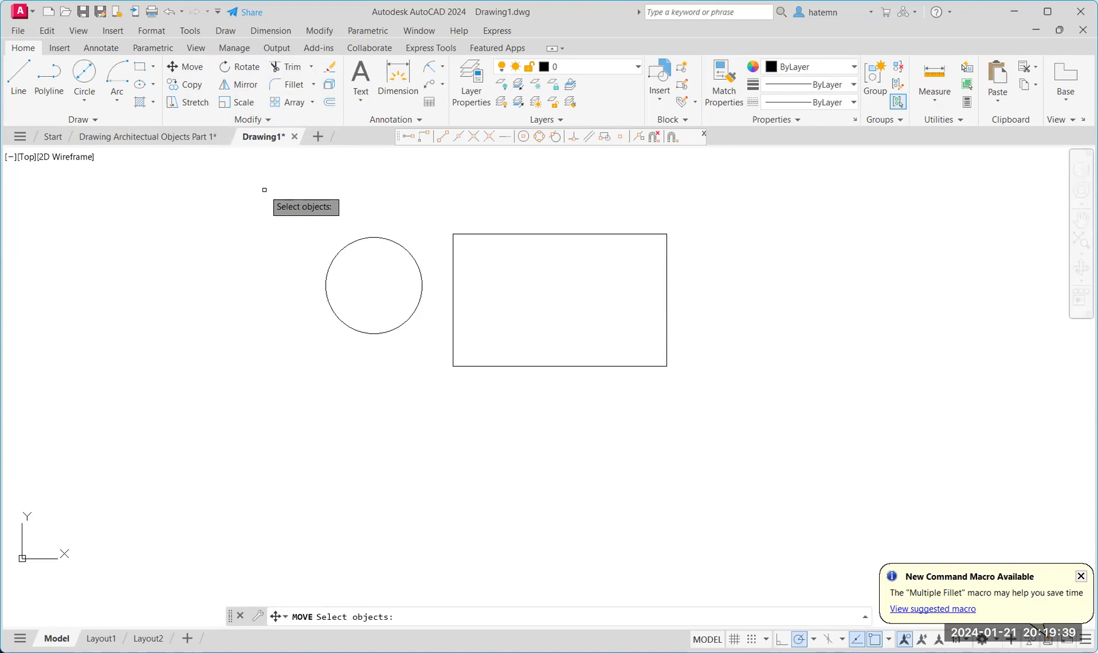
left_click(413, 256)
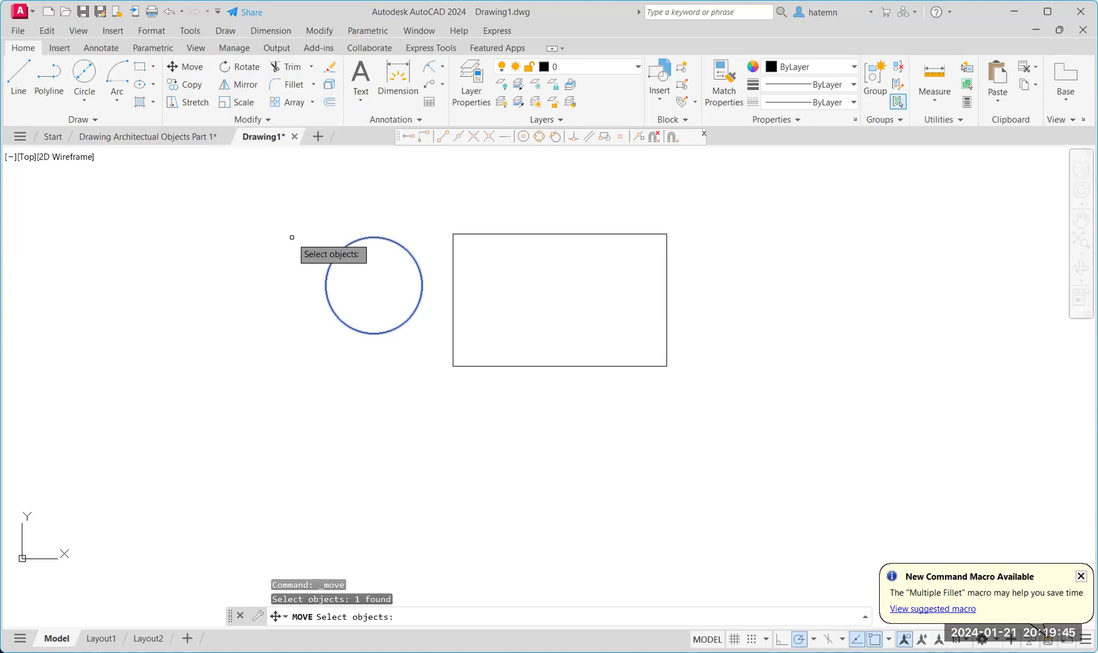
key("Return")
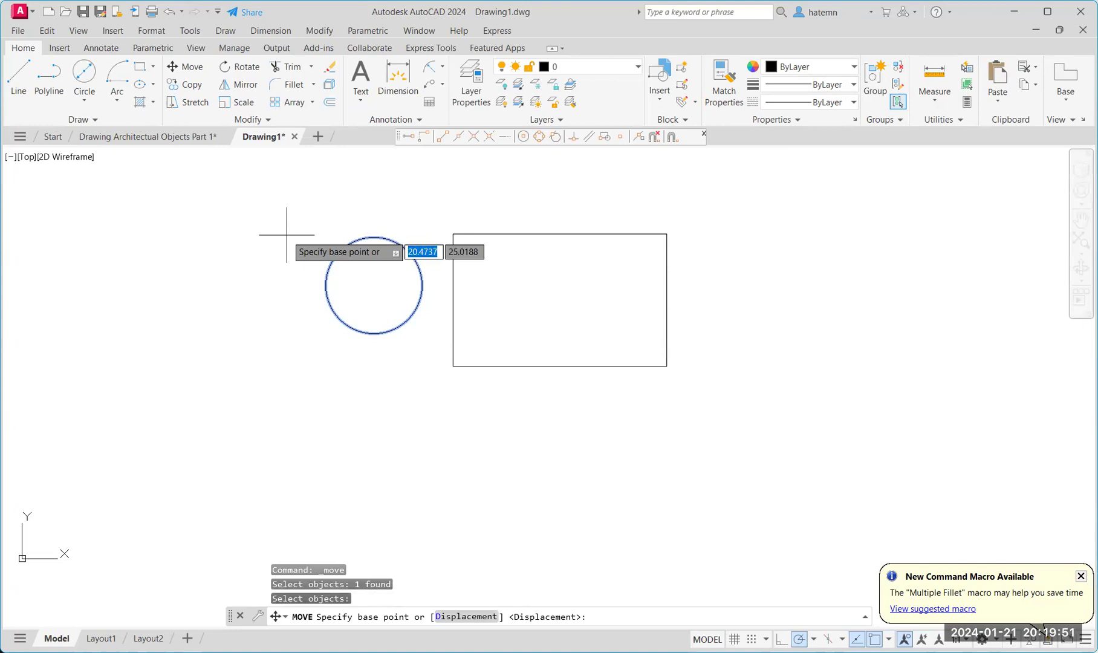
left_click(374, 284)
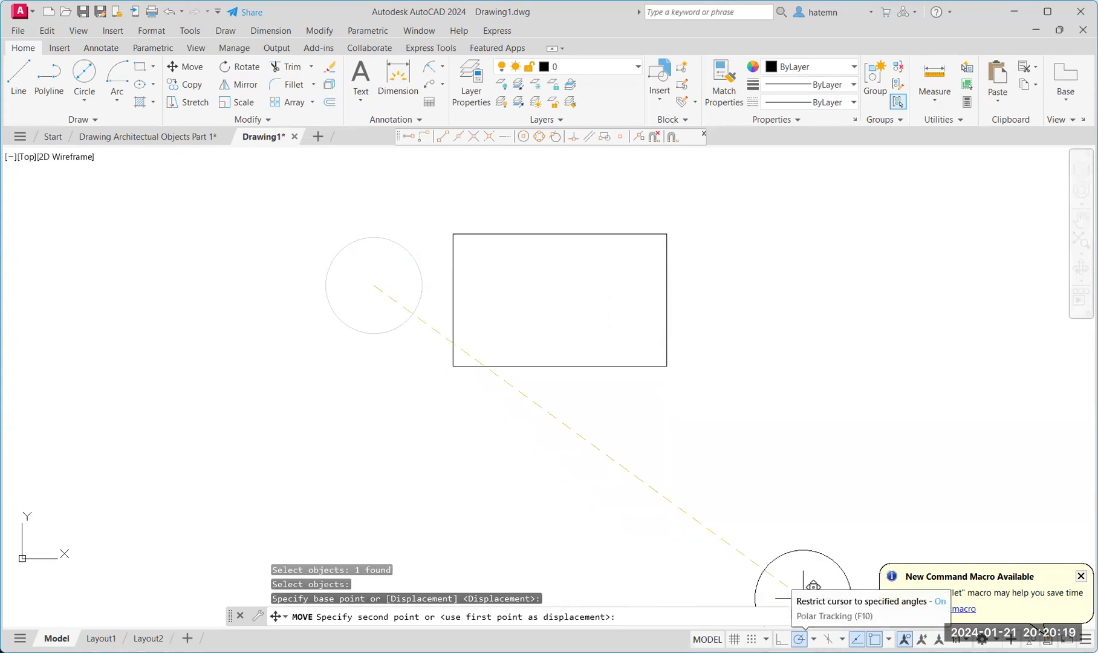
left_click(813, 639)
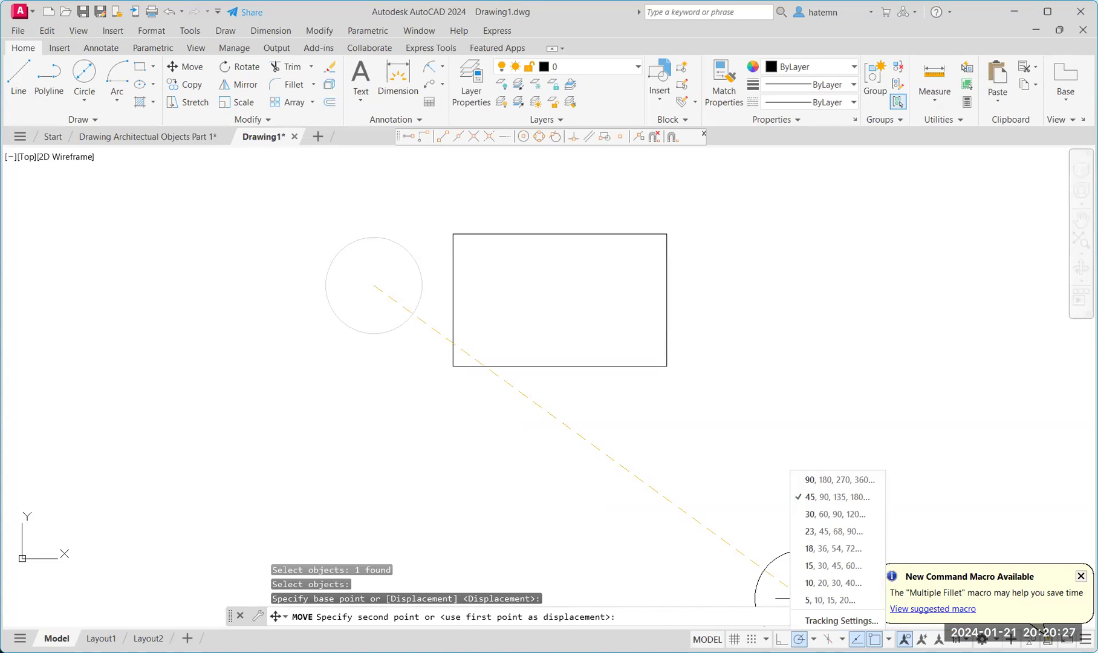
Complete the move by entering @-2,2 to shift the circle 2 left and 2 up.
left_click(178, 302)
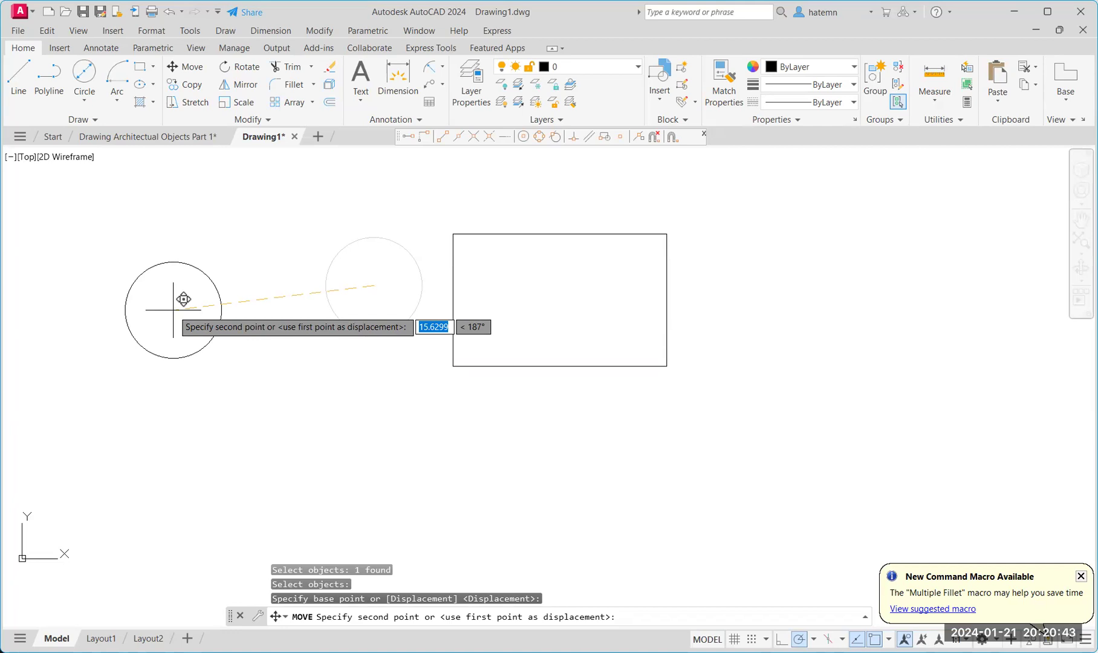
type("@")
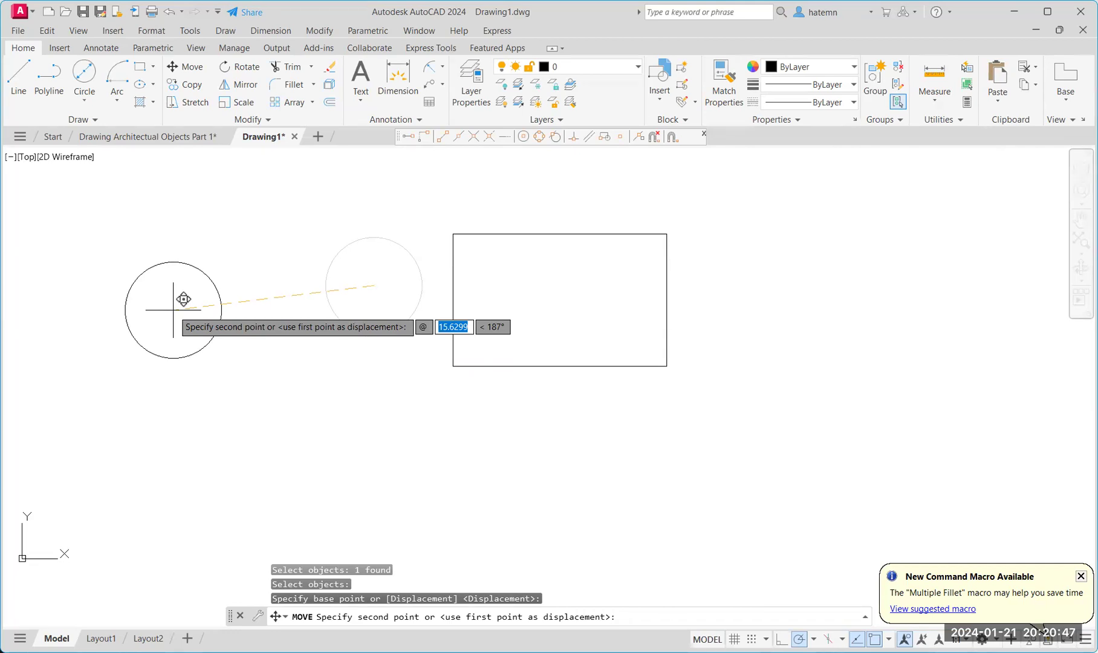
type("-2,")
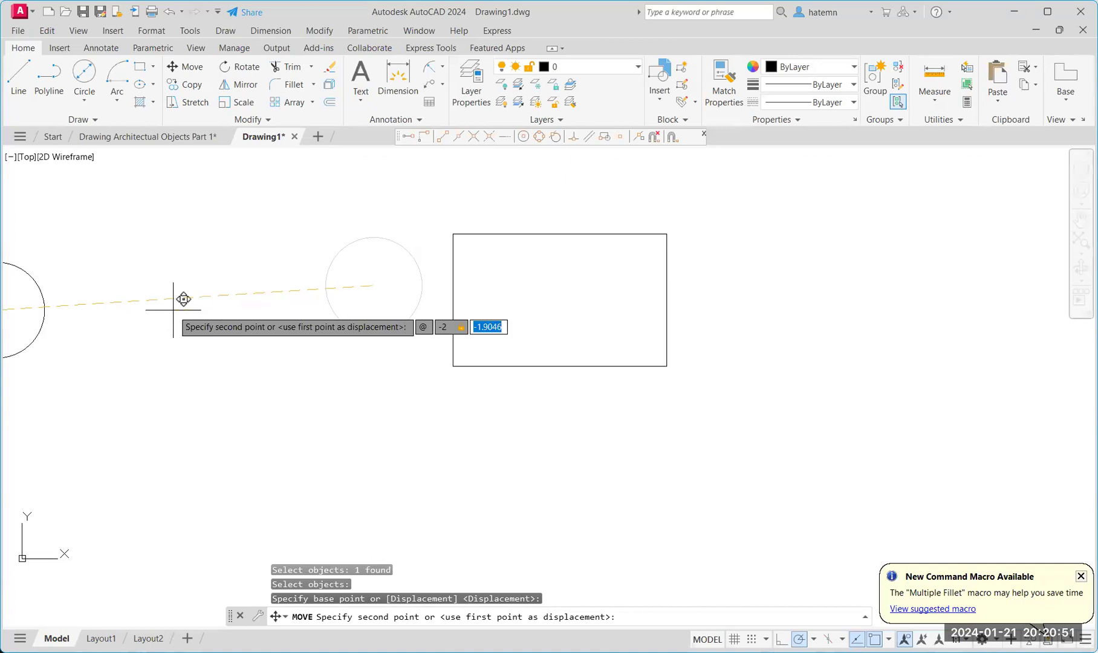
type("2")
key("Return")
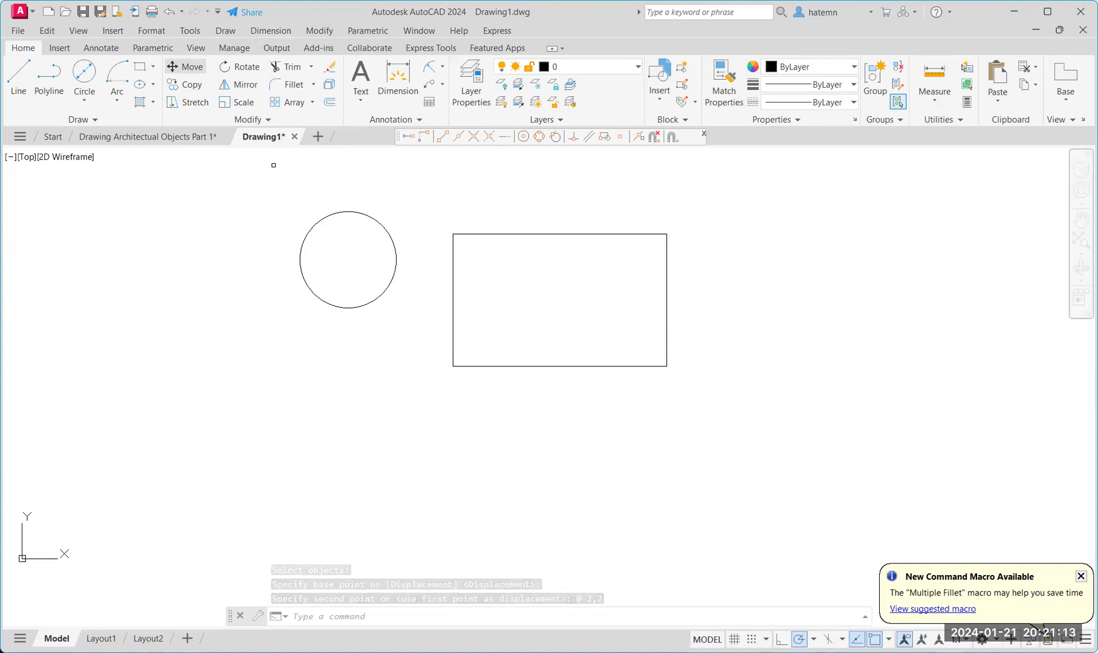
Move the circle 3 units at 225°, then move it from its centre to the rectangle's centre.
left_click(317, 222)
key("Return")
left_click(348, 260)
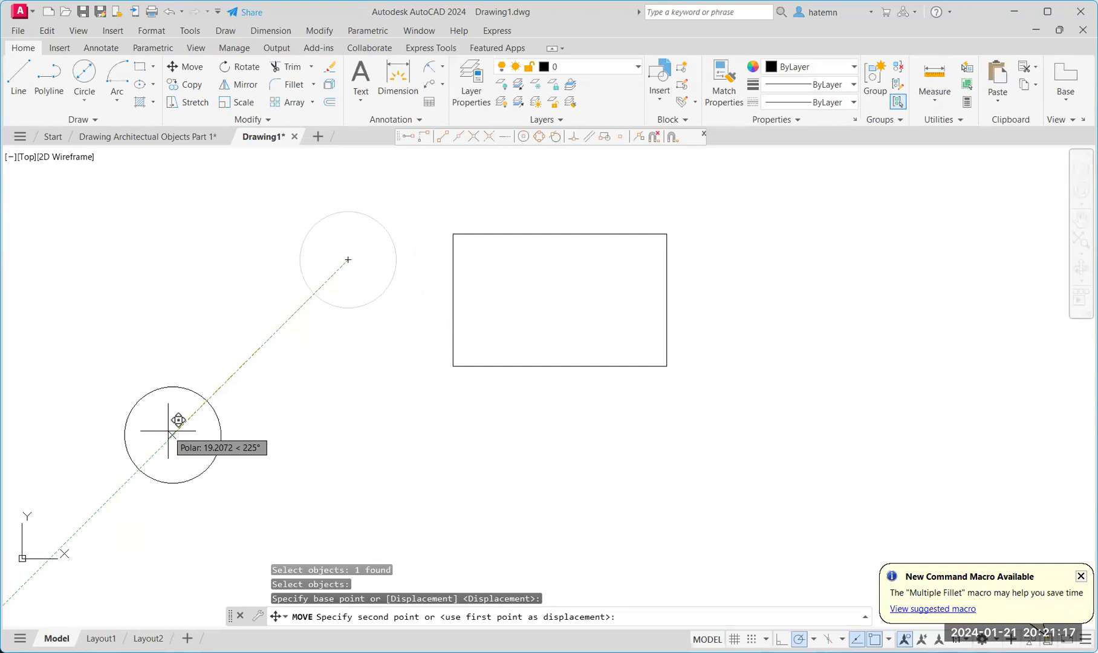
type("3")
key("Return")
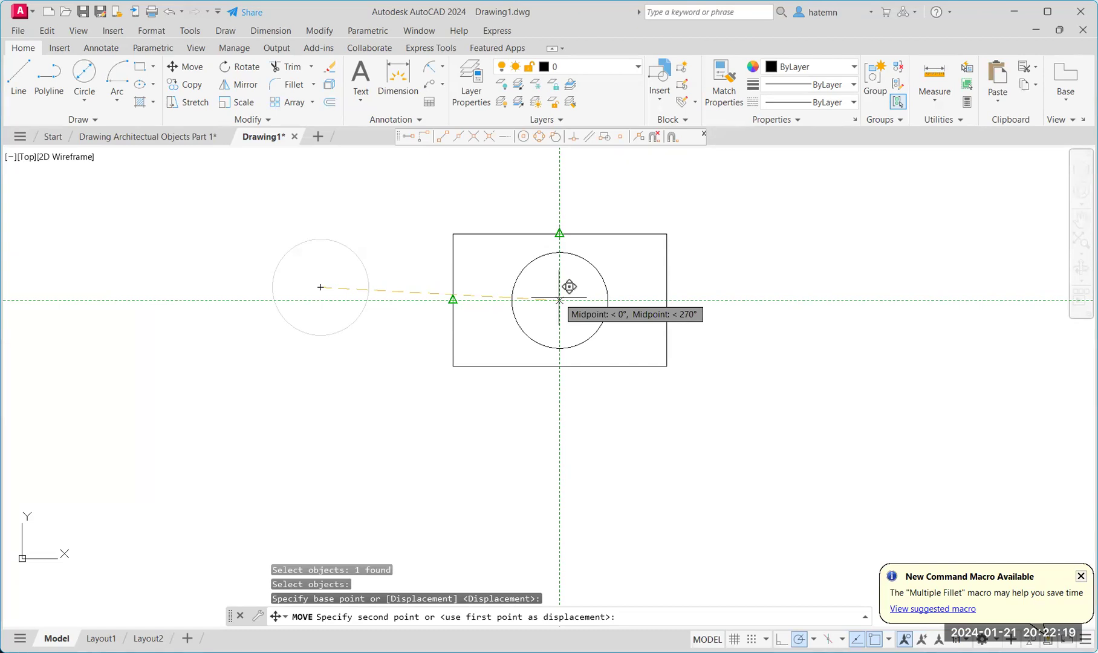
left_click(560, 300)
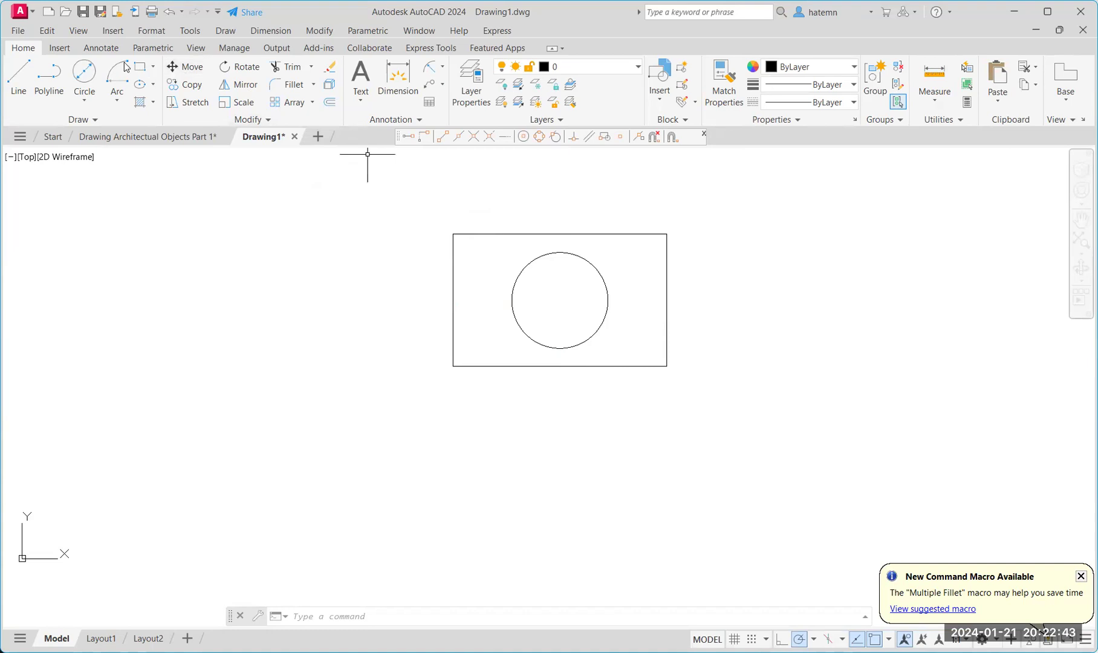
Move the circle so its top quadrant lands on the rectangle's top-edge midpoint.
left_click(185, 67)
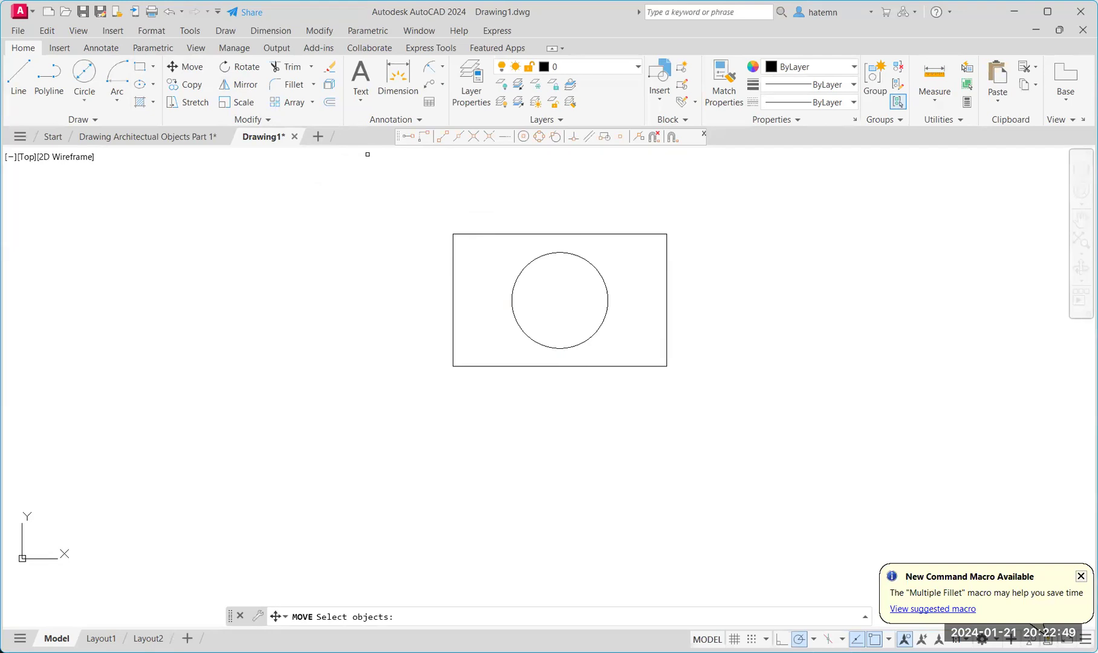
left_click(560, 252)
key("Return")
left_click(560, 252)
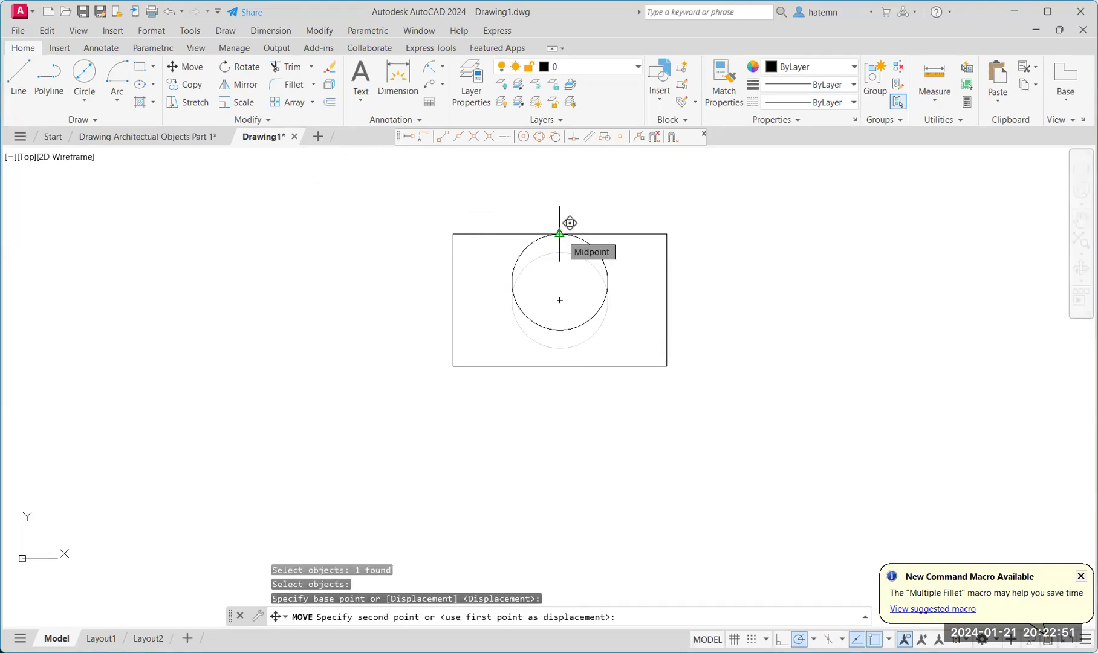
left_click(559, 233)
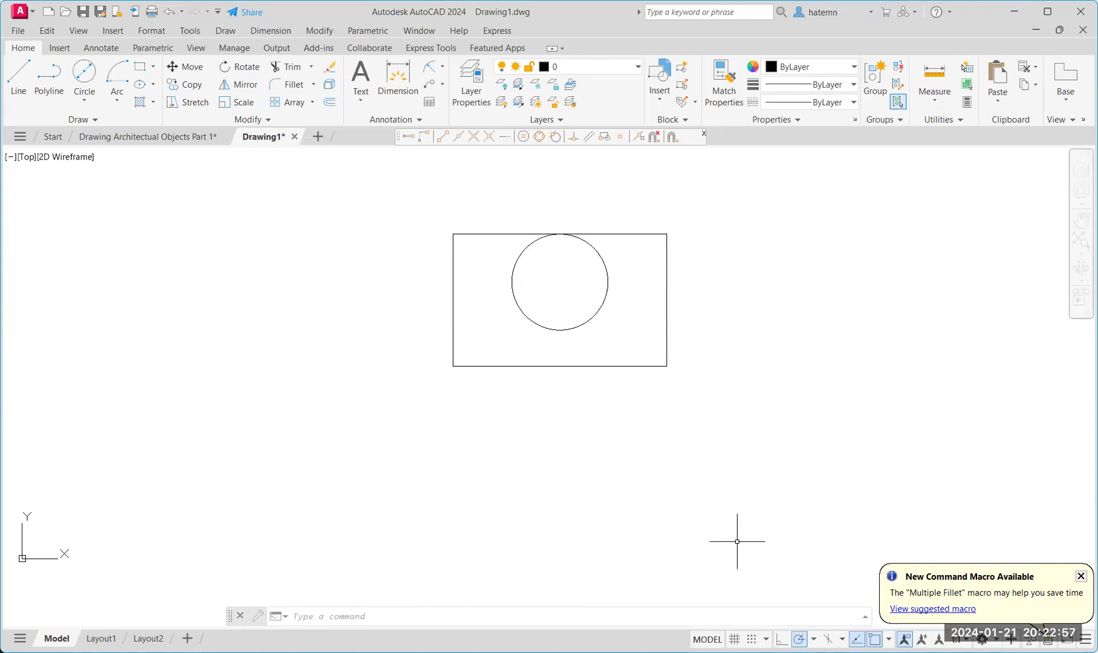
left_click(888, 640)
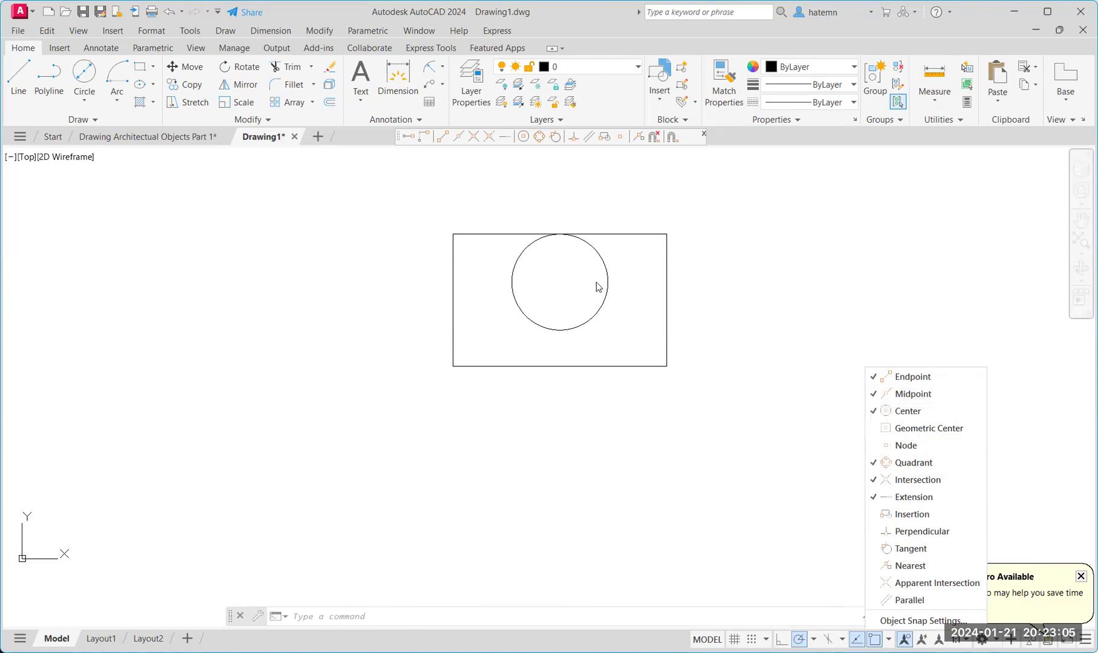
Drag the circle's bottom grip down to the midpoint of the rectangle's bottom edge.
key("Escape")
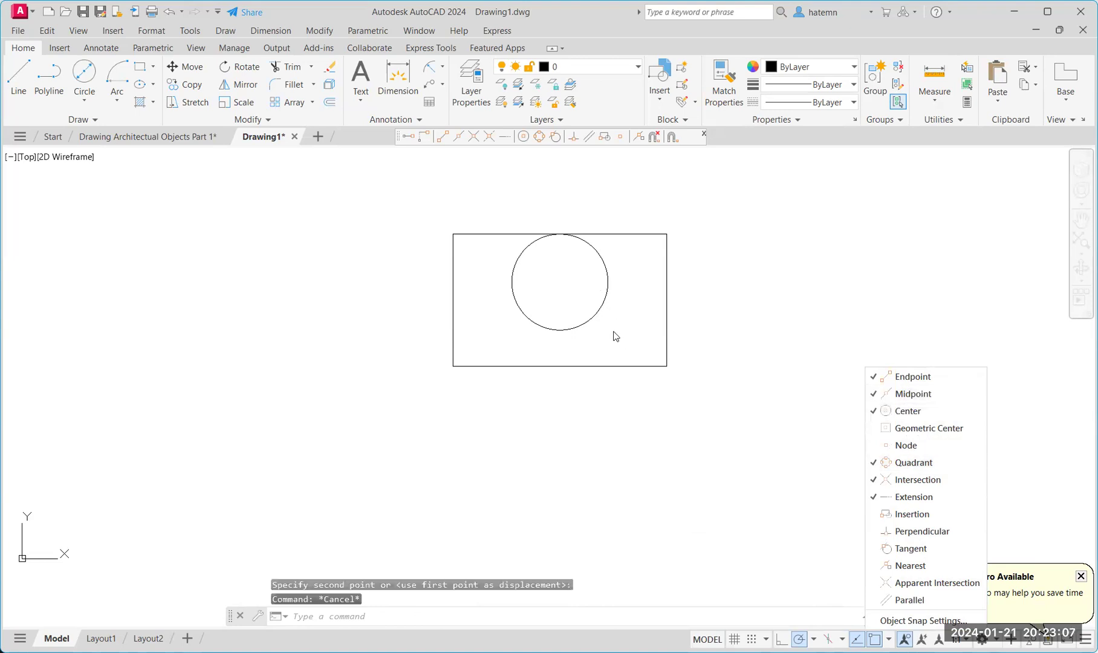
left_click(566, 329)
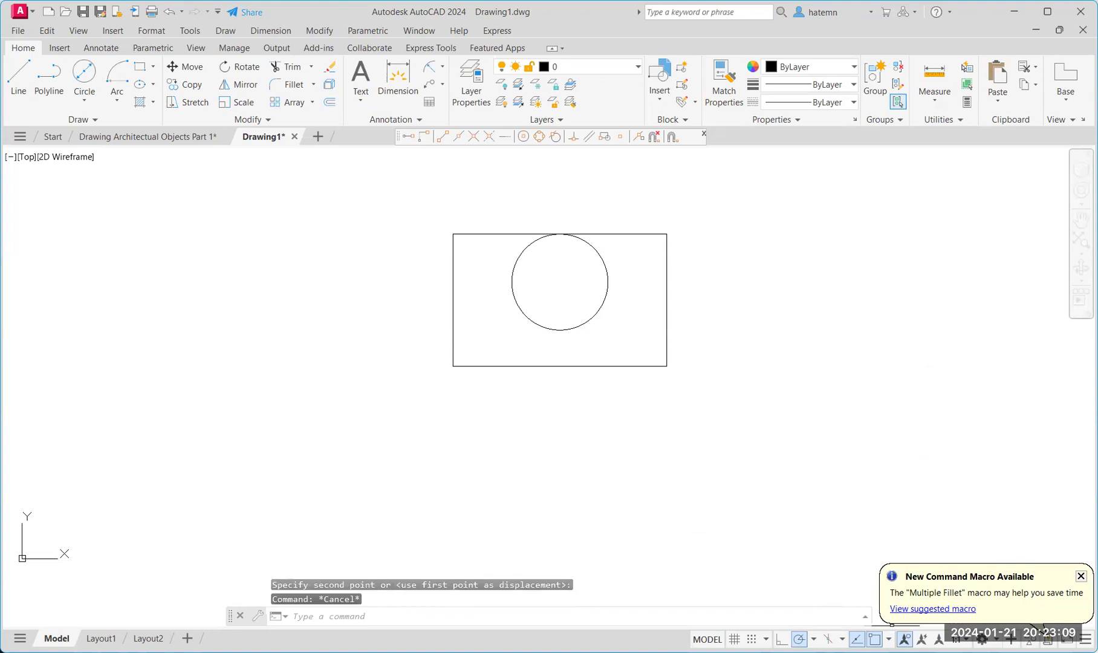
left_click(558, 330)
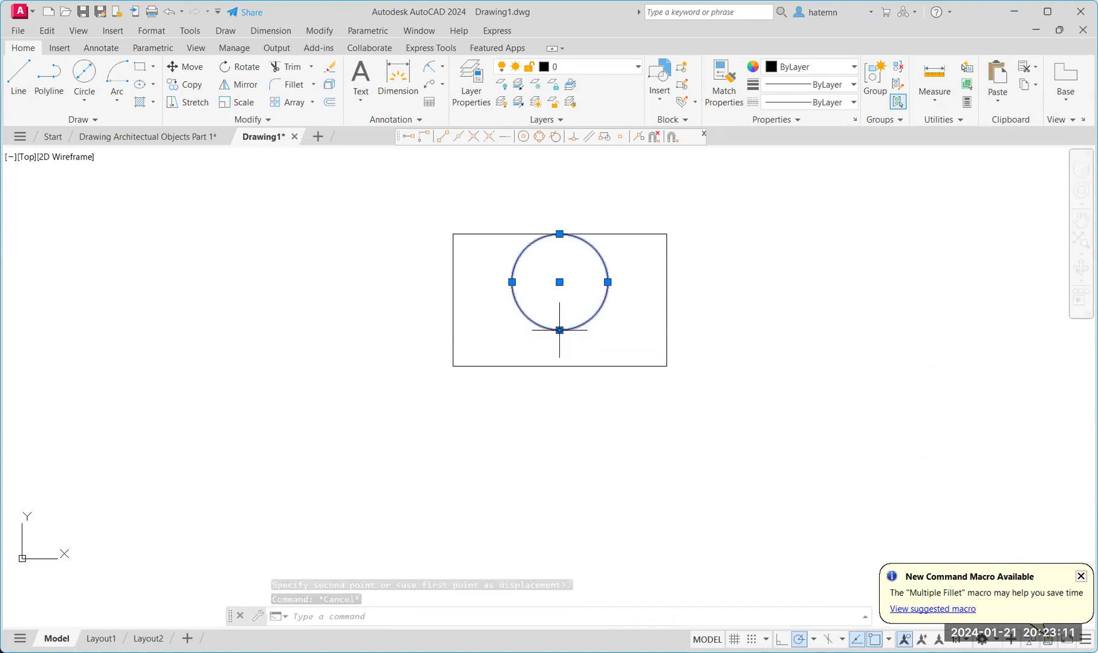
mouse_move(559, 330)
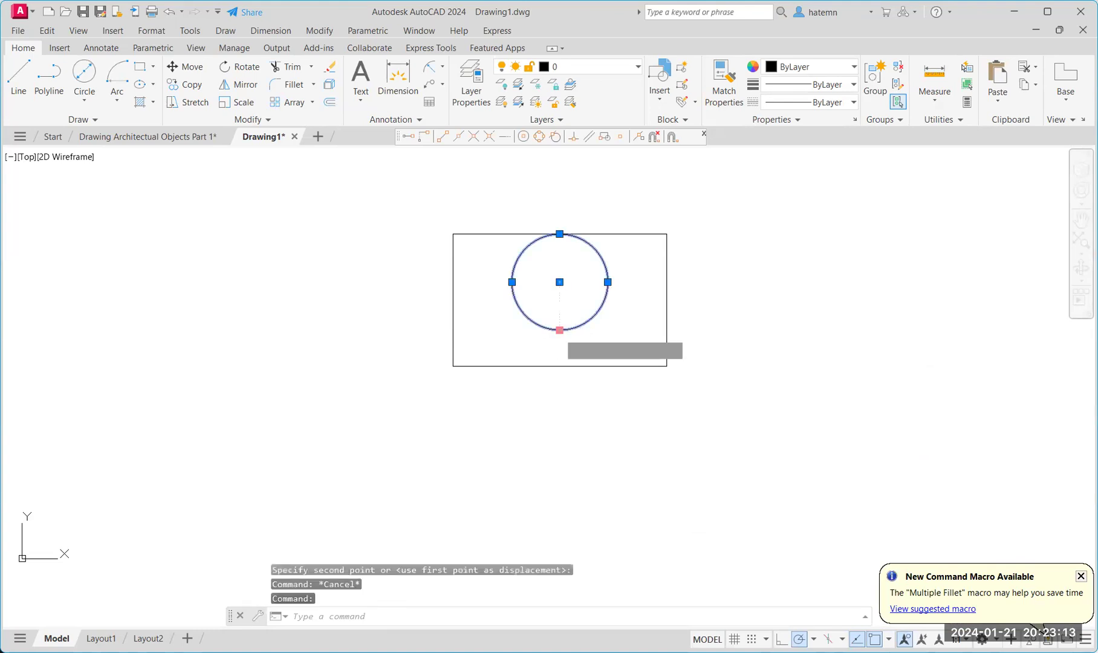
left_click(559, 329)
left_click(560, 366)
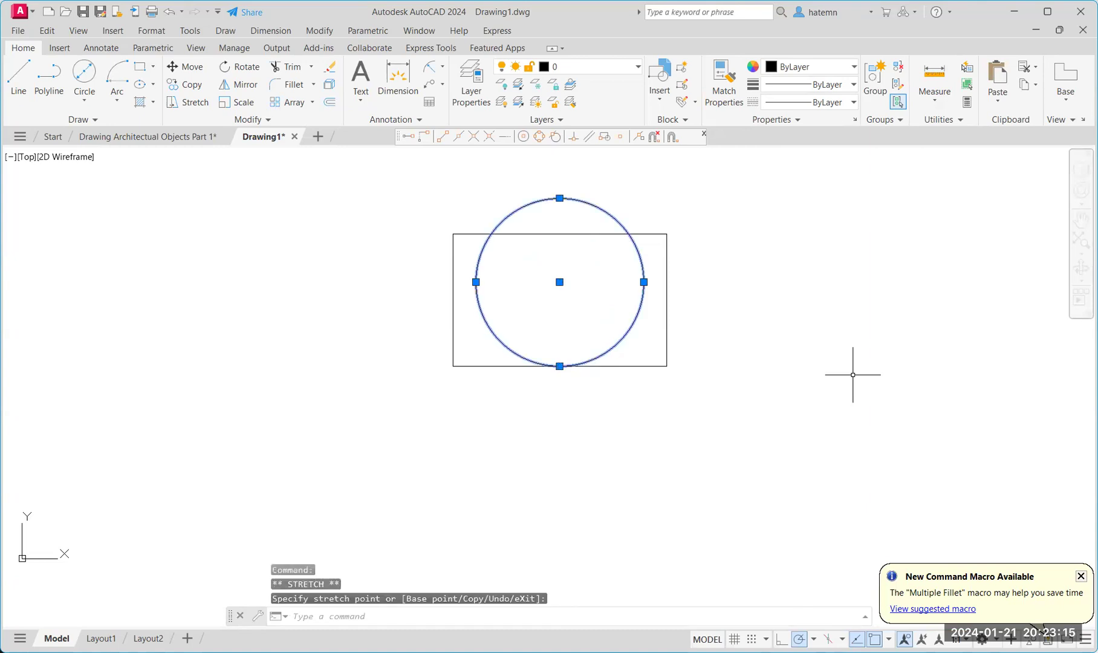
key("Escape")
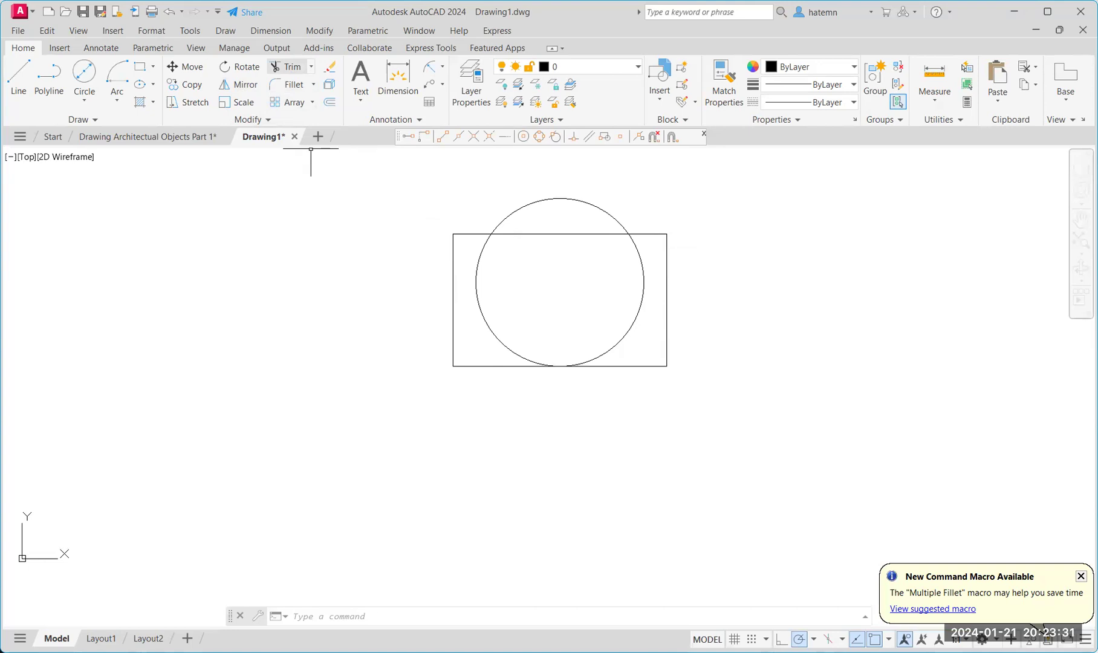
Trim the circle's arc above the rectangle, then undo that trim to restore it.
left_click(287, 67)
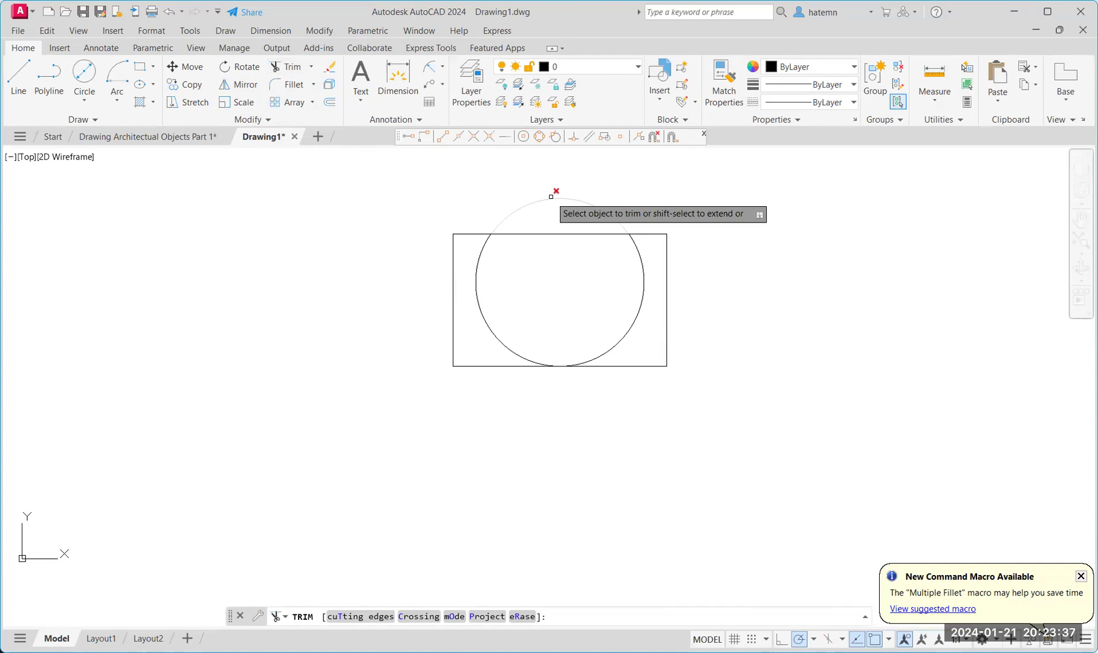
left_click(549, 198)
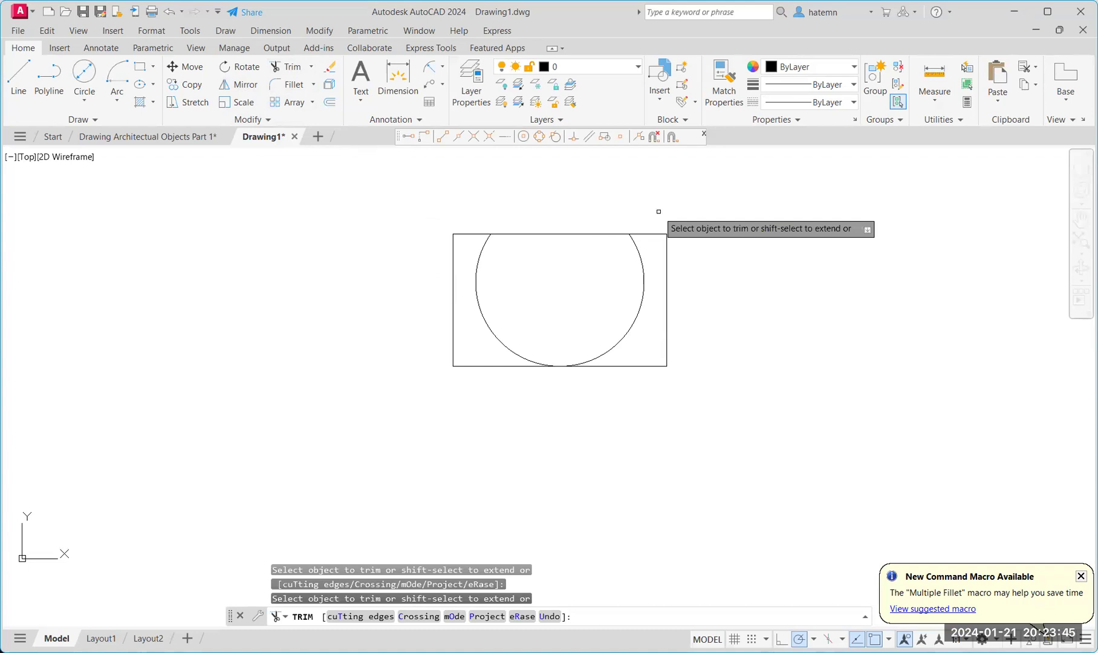
right_click(408, 202)
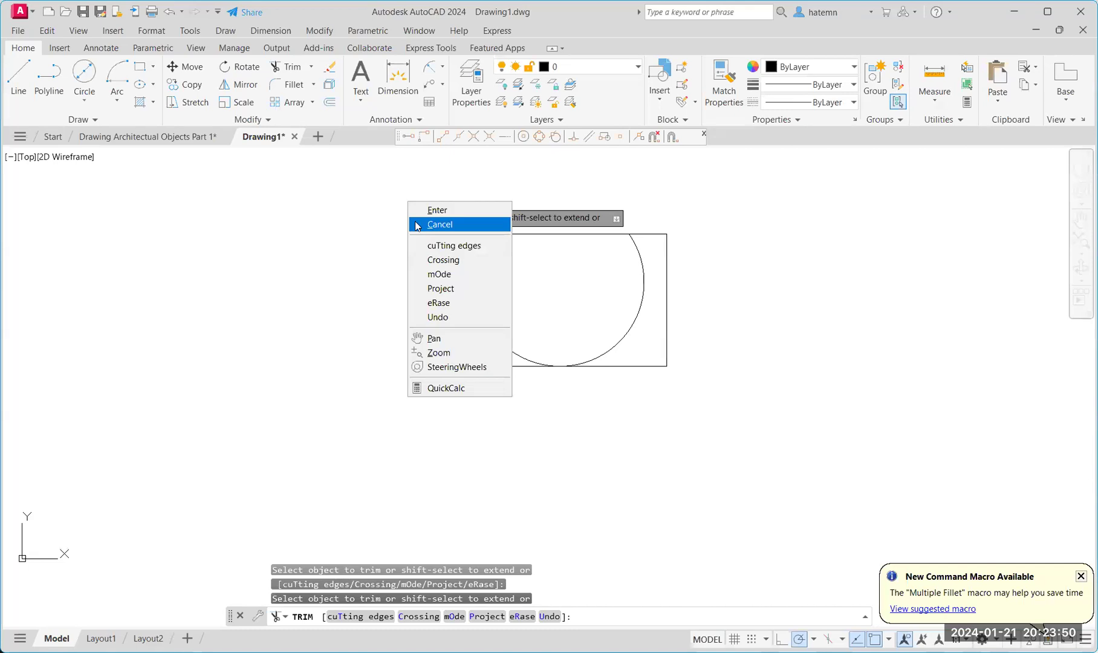
left_click(459, 315)
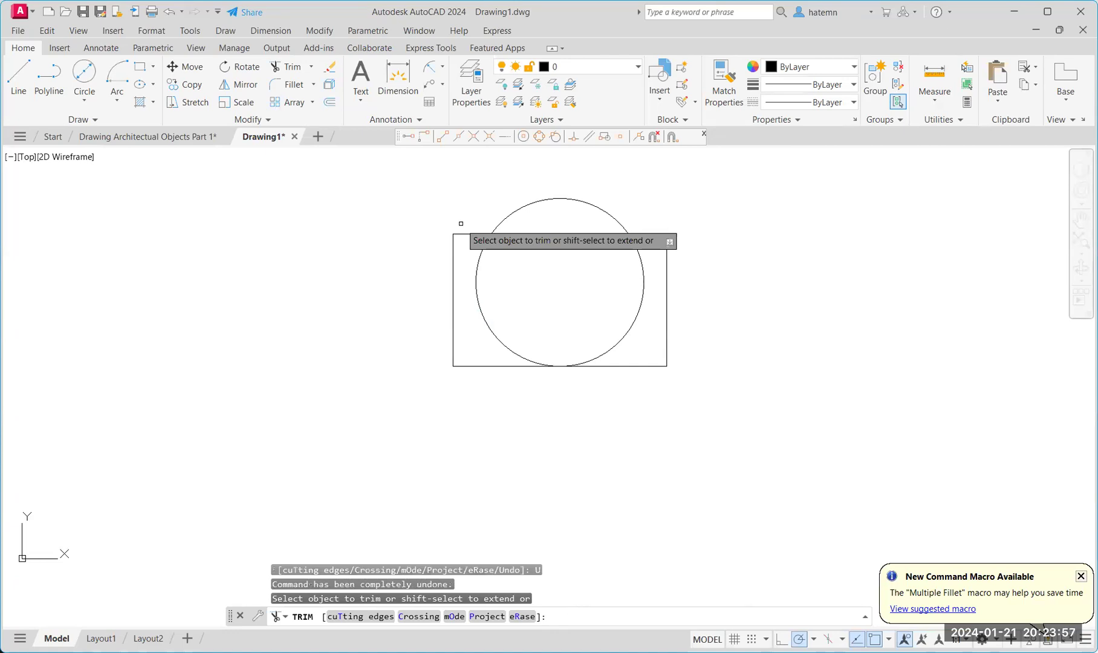
Trim the circle's inner left arc, the top edge inside the circle, and the bottom edge beyond the arc.
left_click(483, 248)
left_click(586, 236)
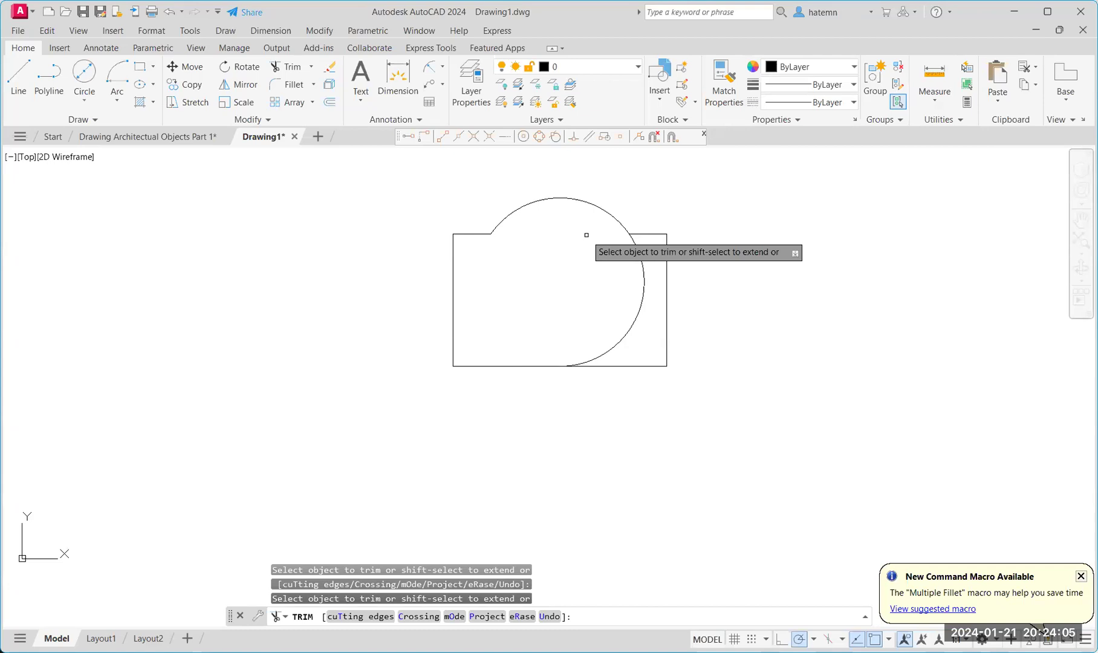
right_click(672, 461)
left_click(674, 466)
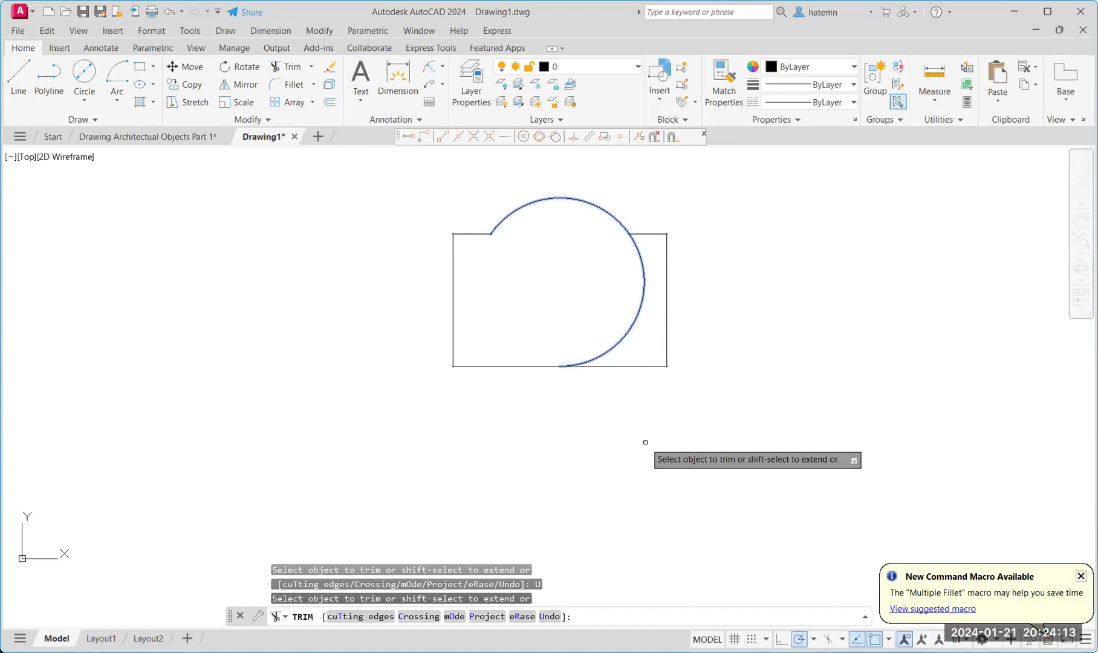
left_click(625, 367)
right_click(624, 392)
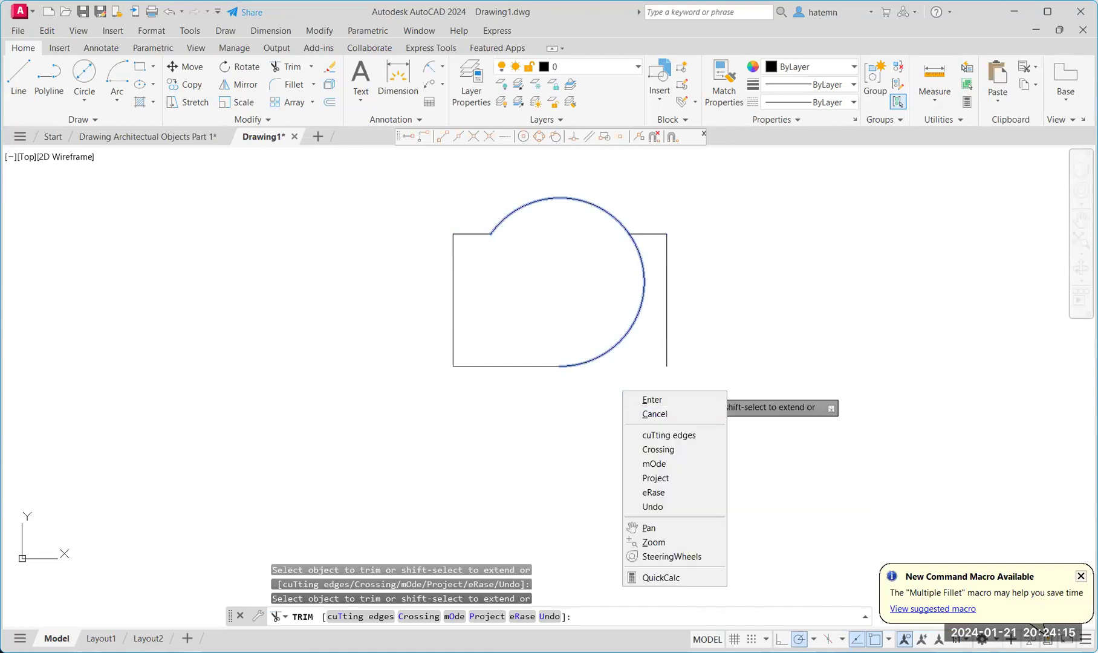
left_click(634, 399)
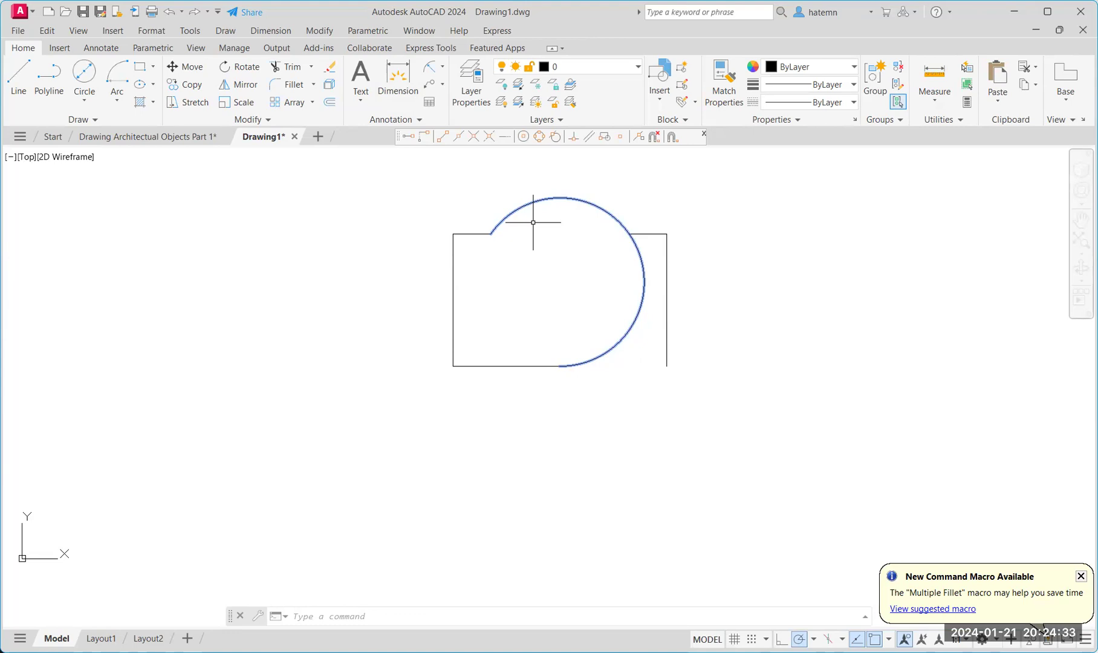
With Extend, remove the top-edge piece inside the circle and the bottom edge right of the arc.
left_click(312, 67)
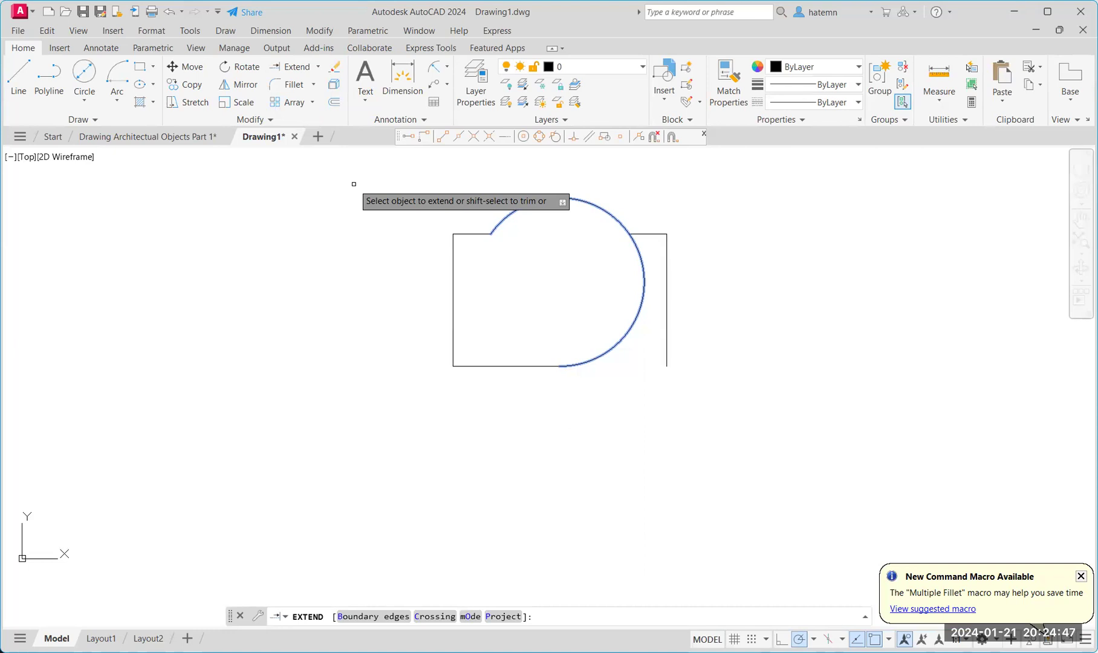
left_click(482, 234)
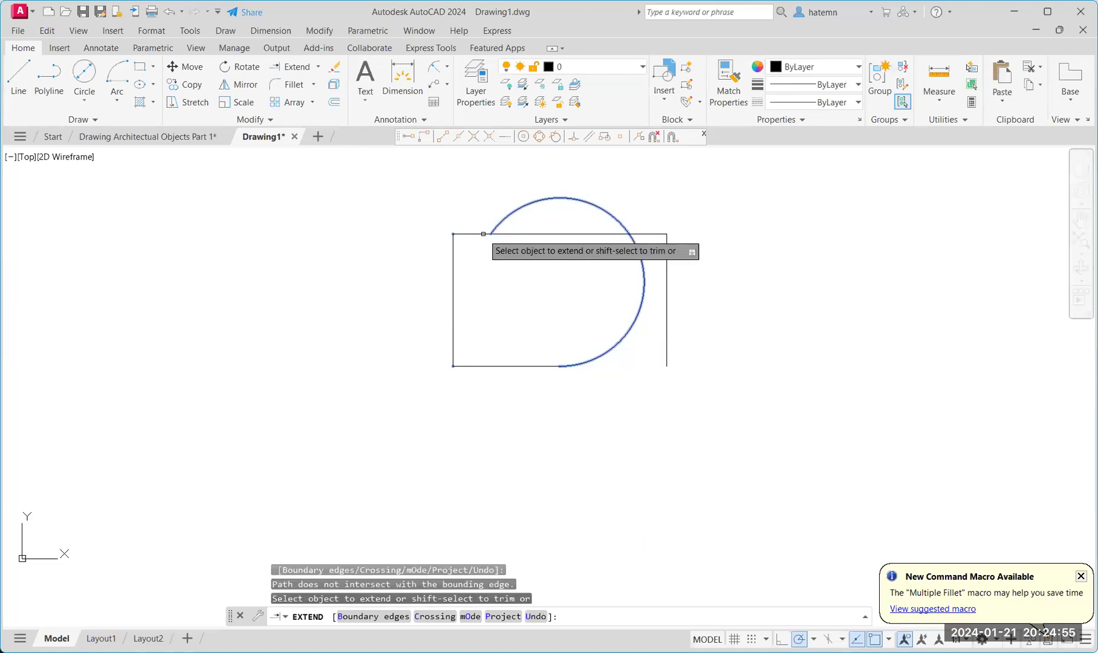
left_click(627, 234, "shift")
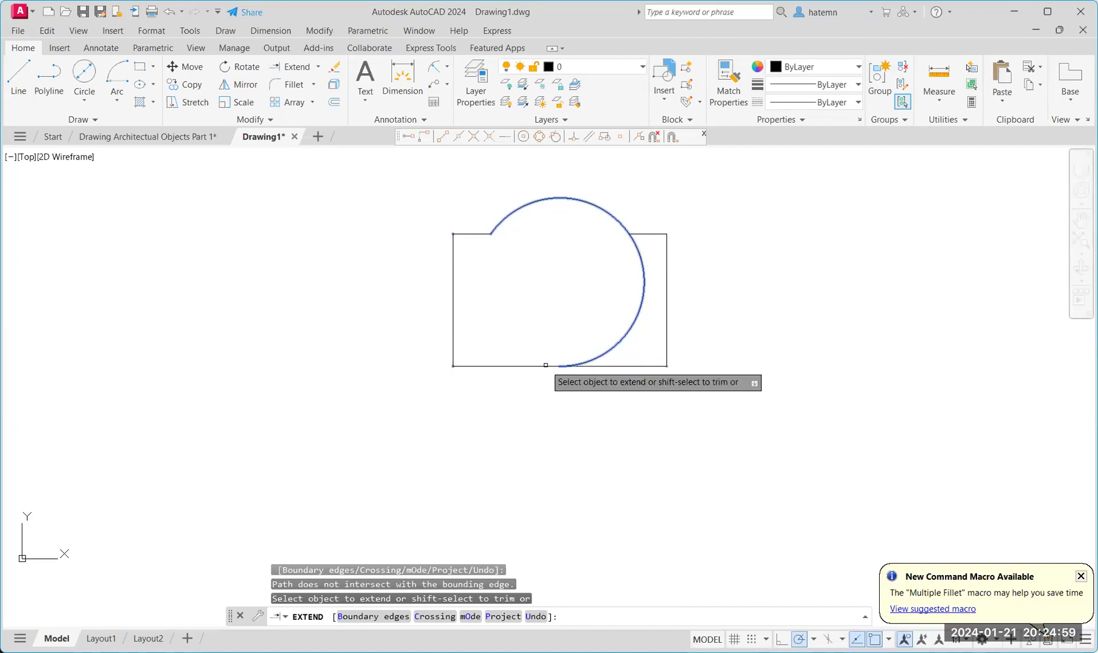
left_click(611, 366, "shift")
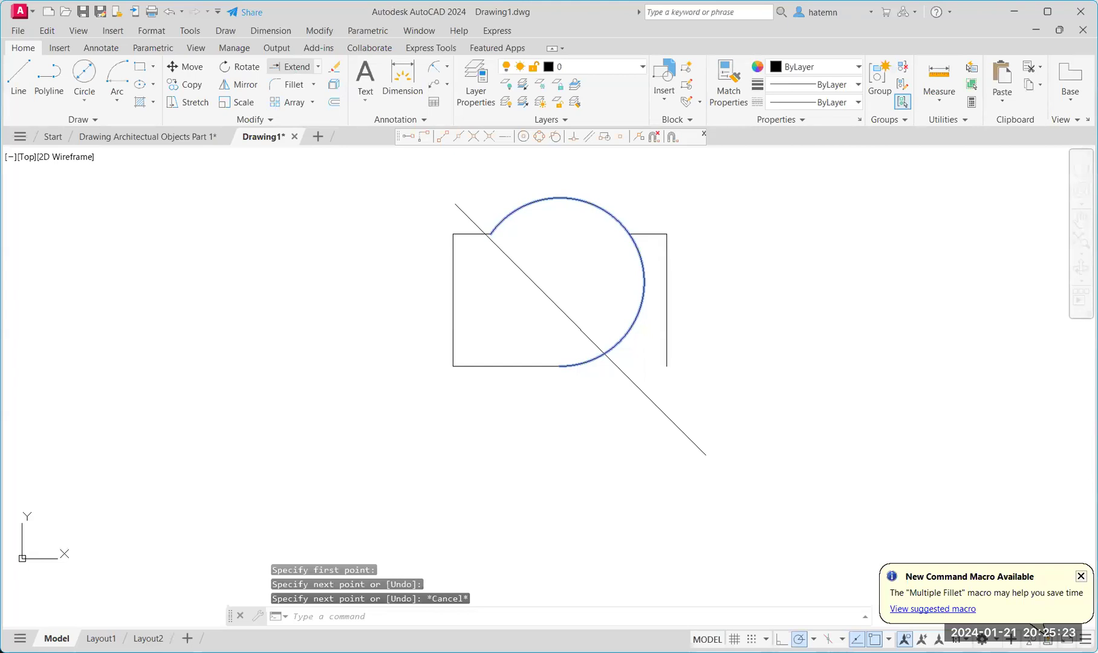
Extend the rectangle's right edge down to the diagonal line.
left_click(666, 349)
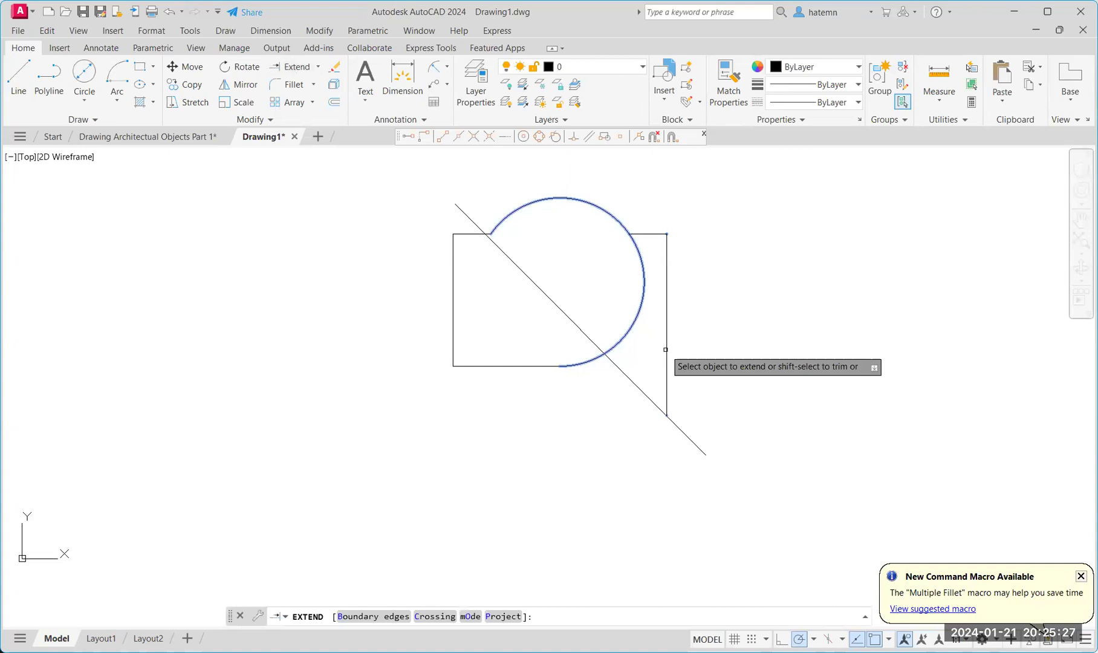
Extend the right edge down to the diagonal and the bottom edge across to the right edge.
left_click(665, 349)
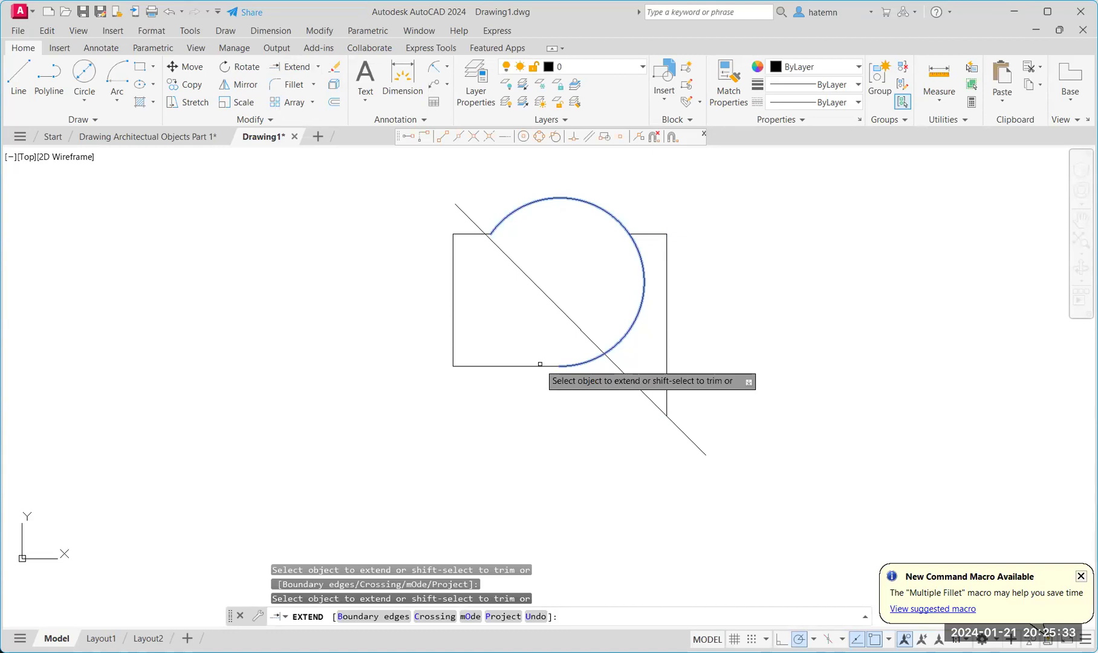
left_click(540, 366)
right_click(633, 450)
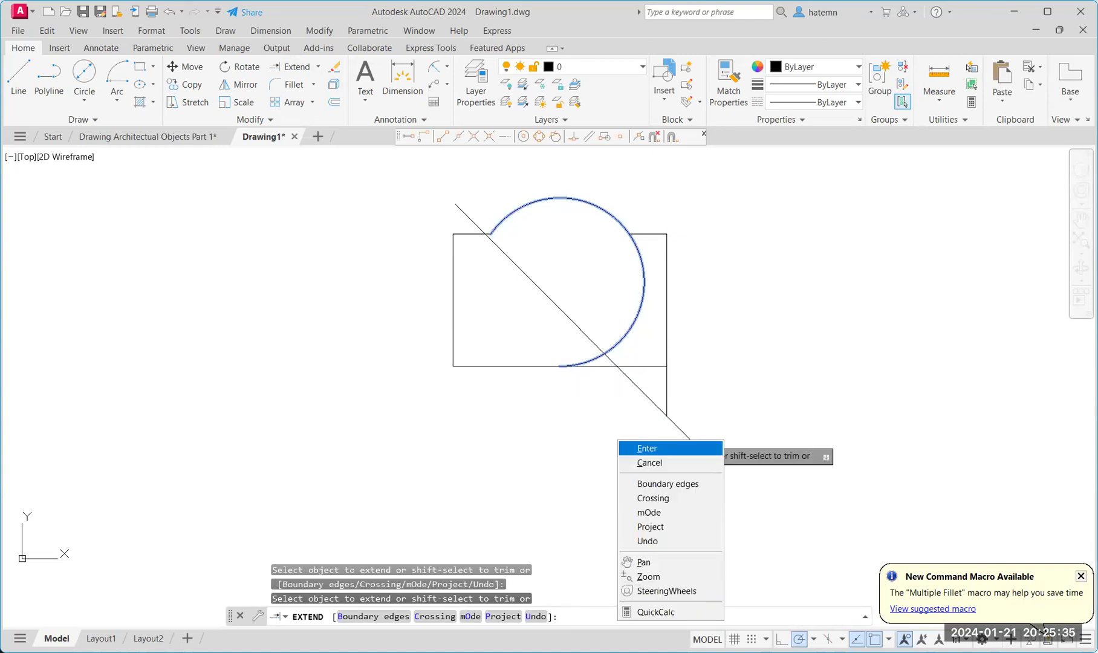
left_click(647, 448)
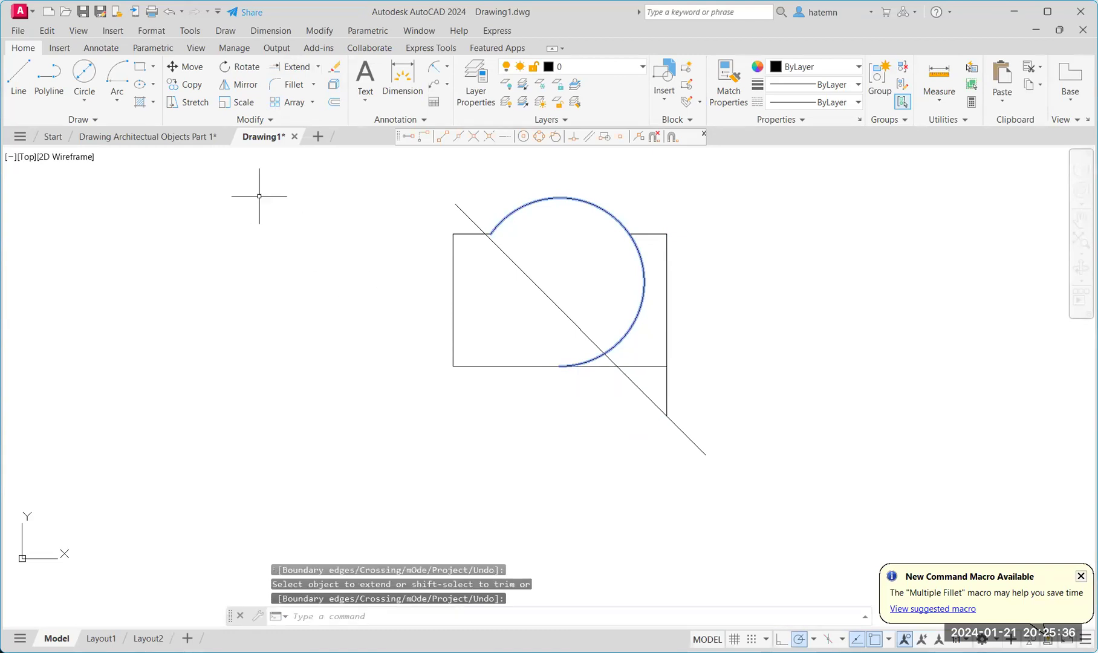
left_click(317, 67)
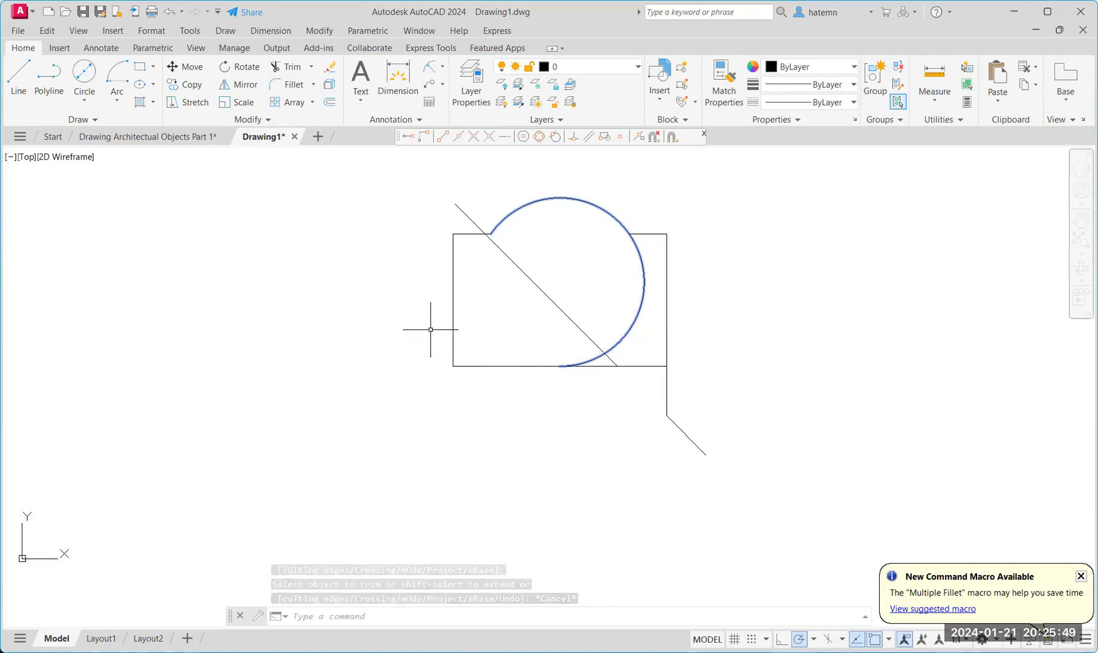
Start a multiline text box by picking two corners just above the rectangle's top edge.
left_click(363, 100)
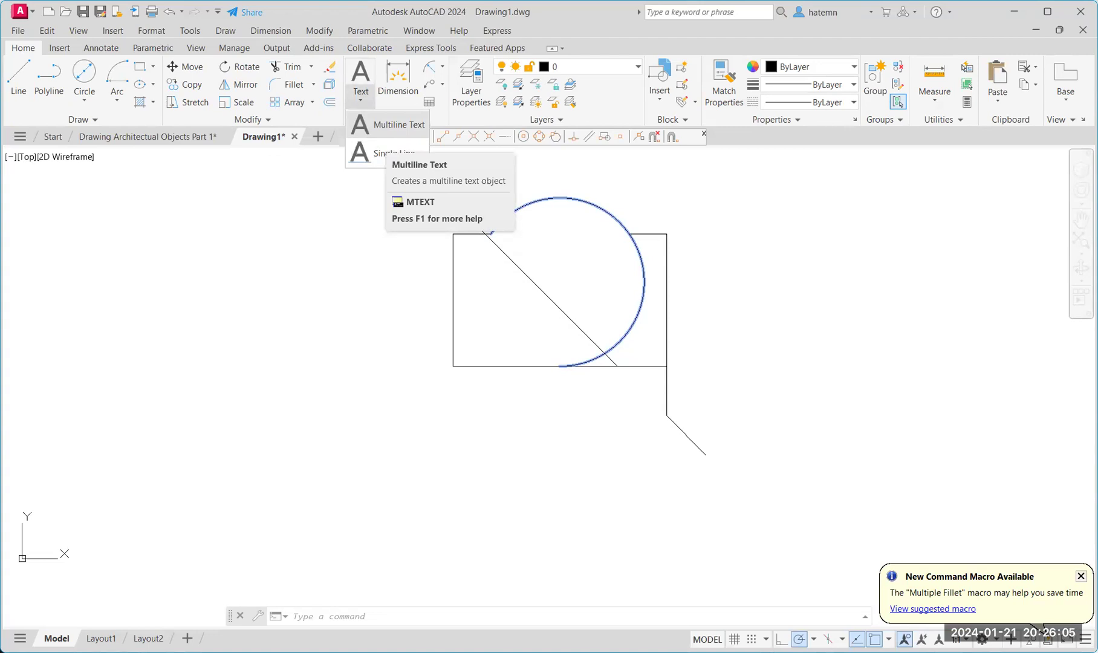
left_click(396, 124)
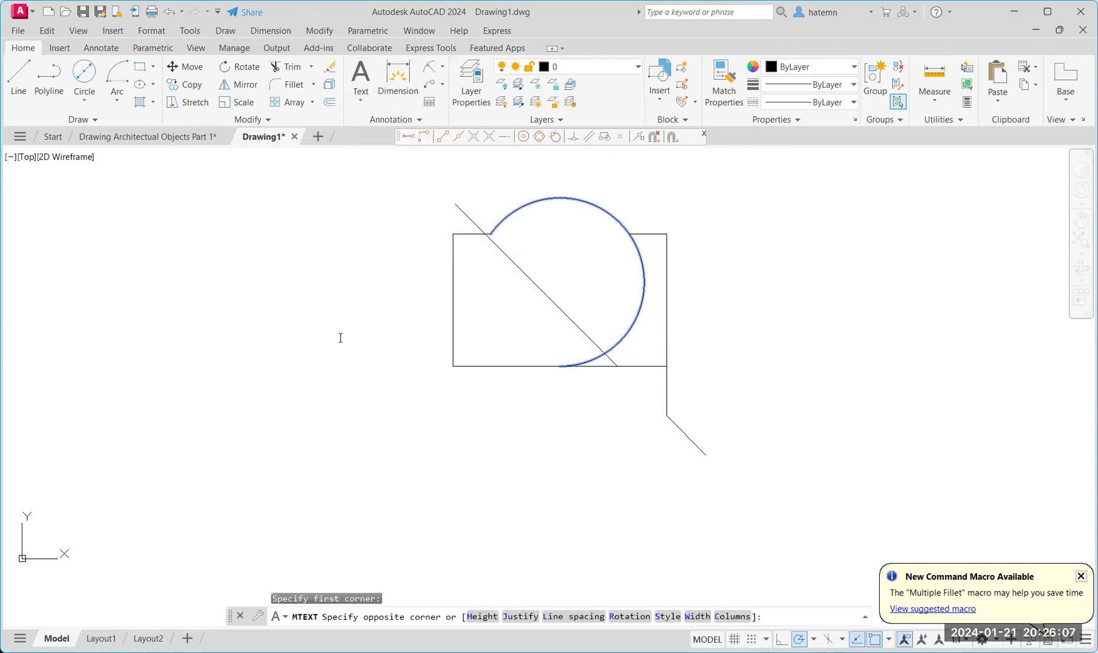
left_click(527, 365)
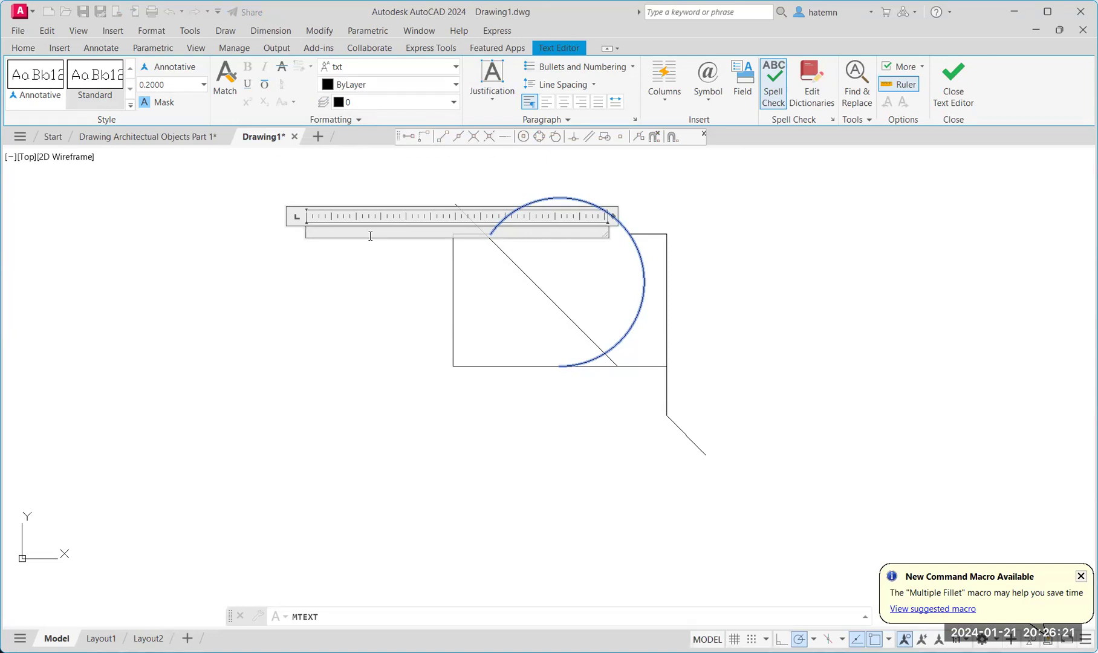
Type the person's full name followed by a comma, keep the txt font, and centre the line.
left_click_drag(369, 231, 305, 231)
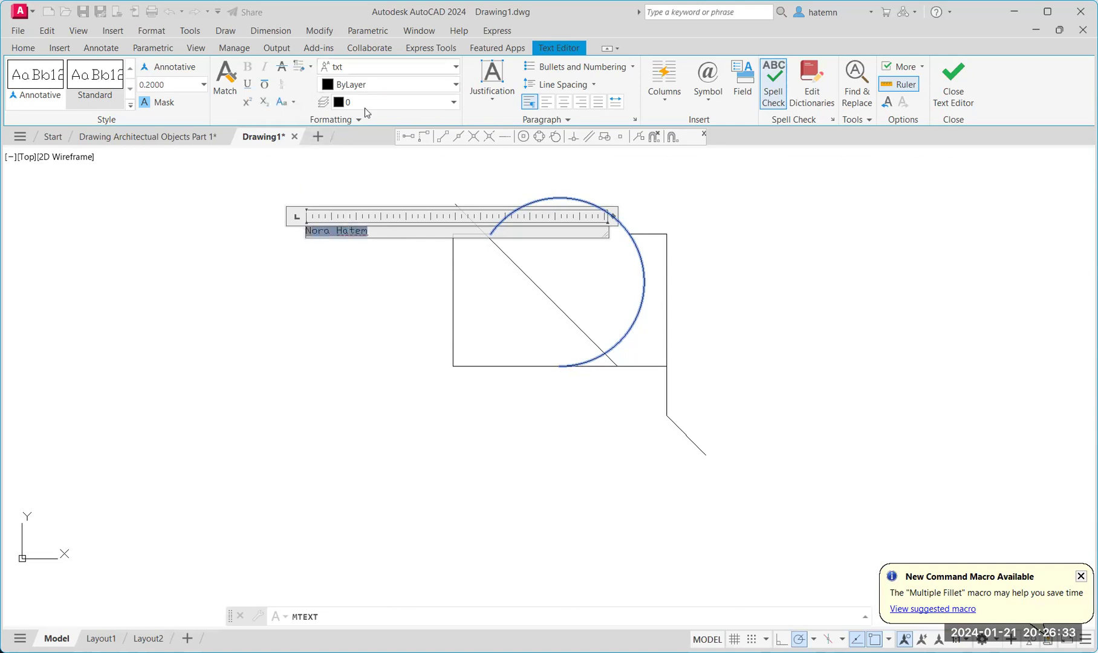
left_click(428, 68)
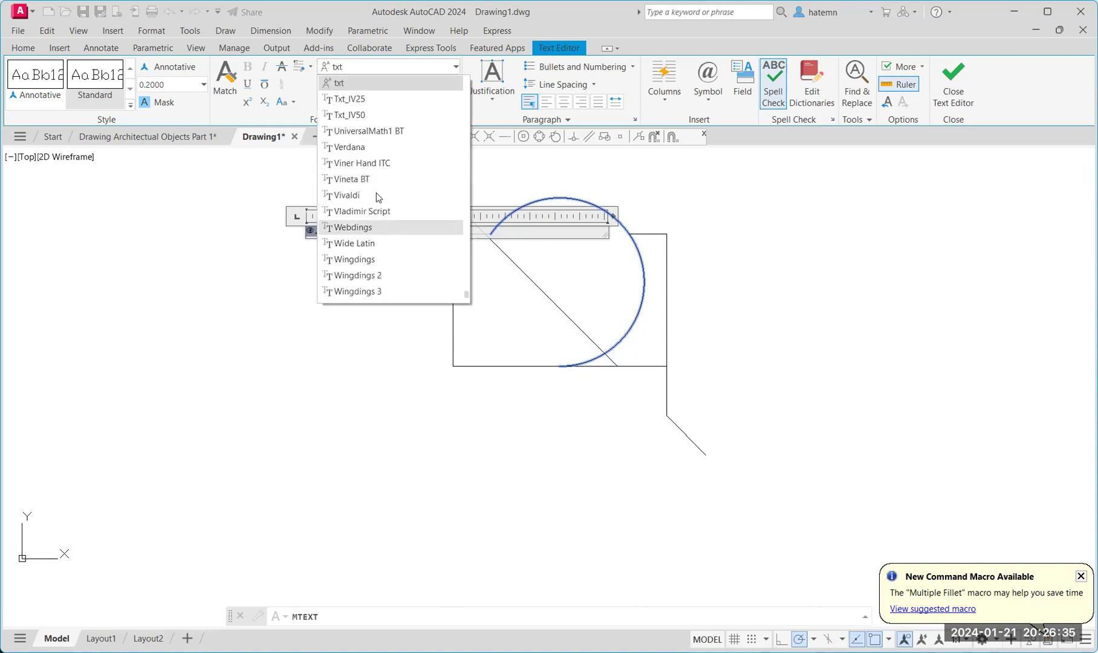
scroll(393, 193, "up", 10)
scroll(429, 193, "up", 12)
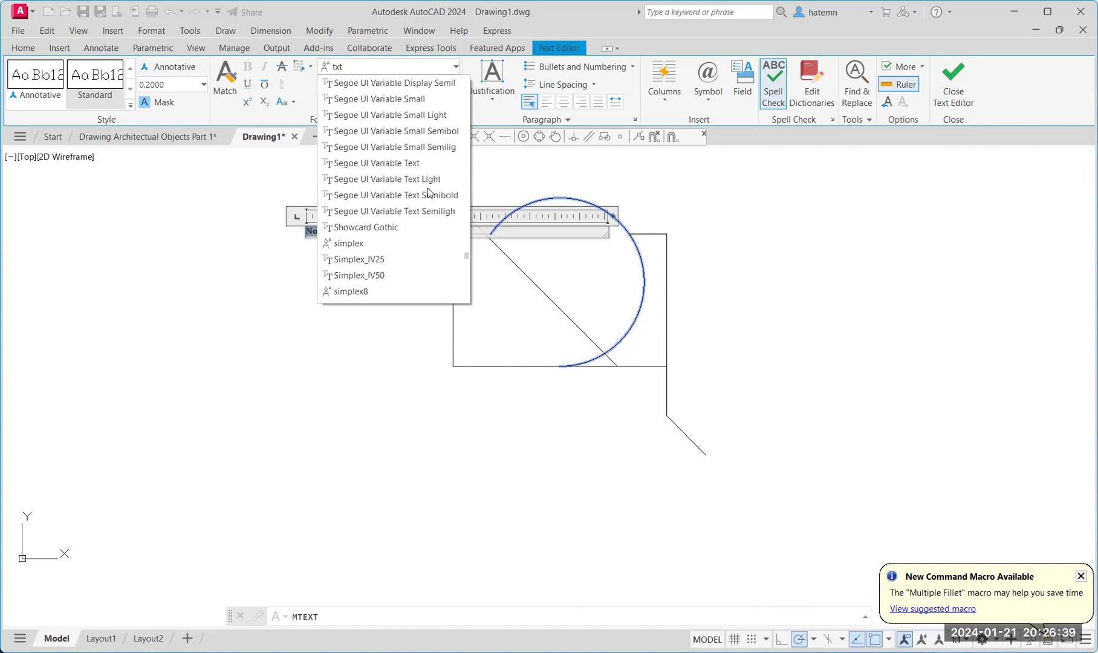
scroll(428, 188, "up", 3)
left_click(158, 214)
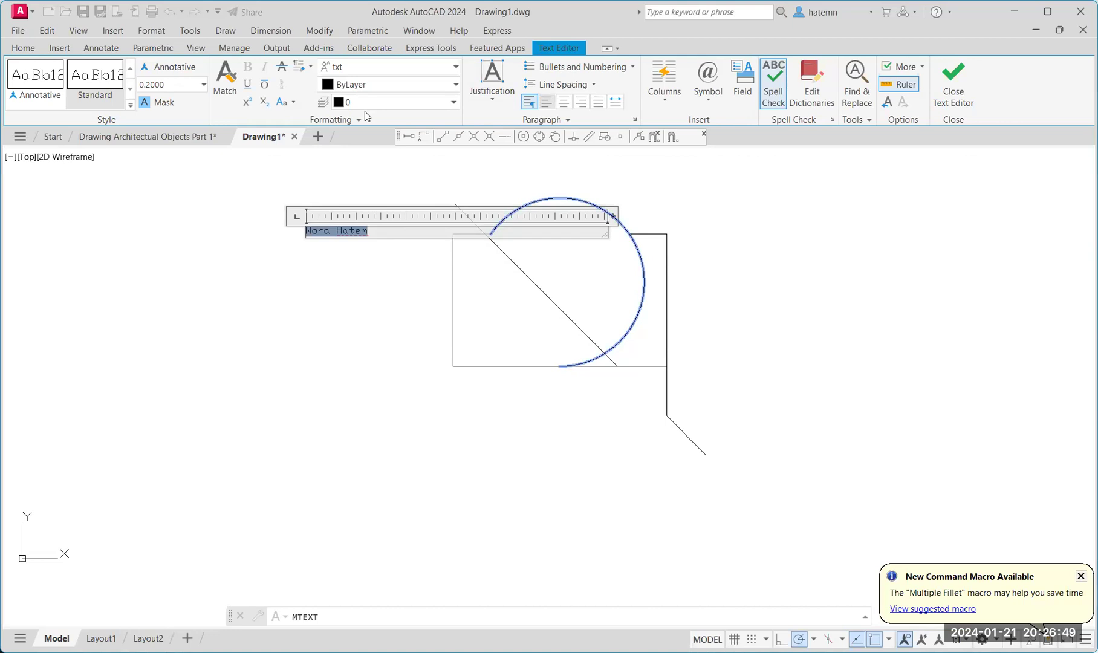
key("ctrl+e")
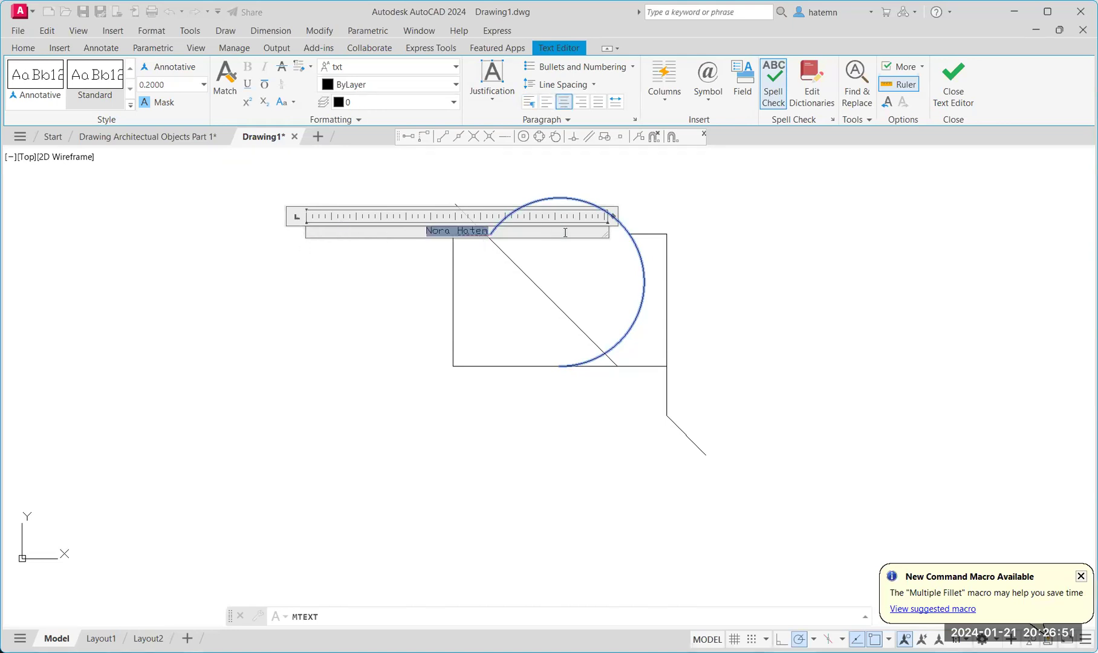
Enlarge the text box over most of the rectangle, leaving line spacing at 1.0x.
left_click_drag(603, 240, 647, 380)
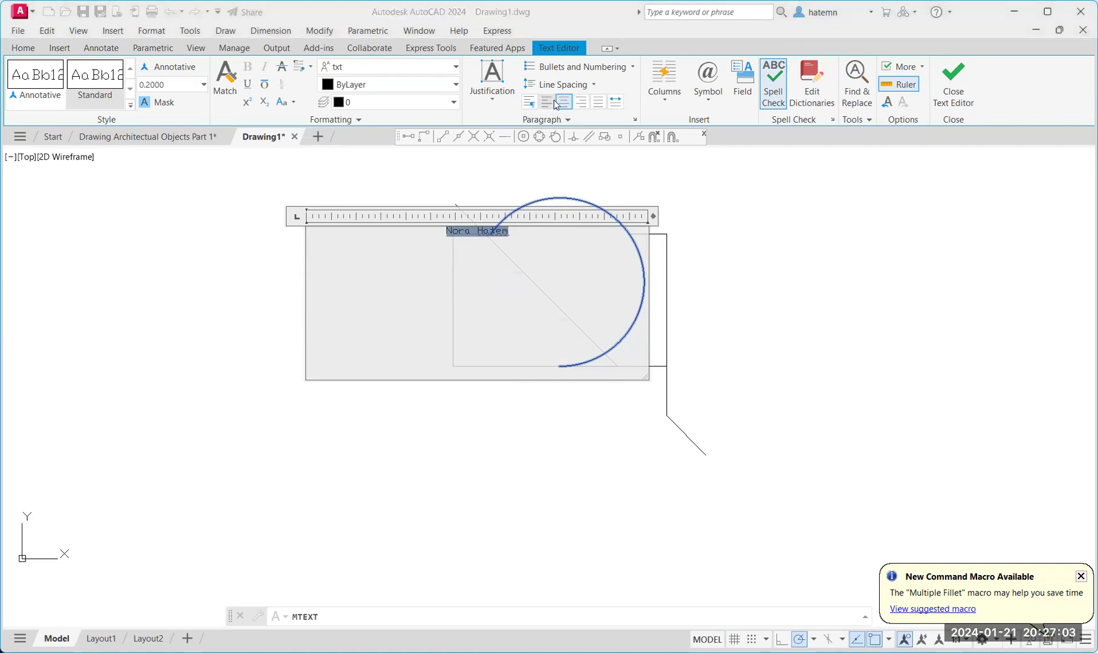
left_click(594, 89)
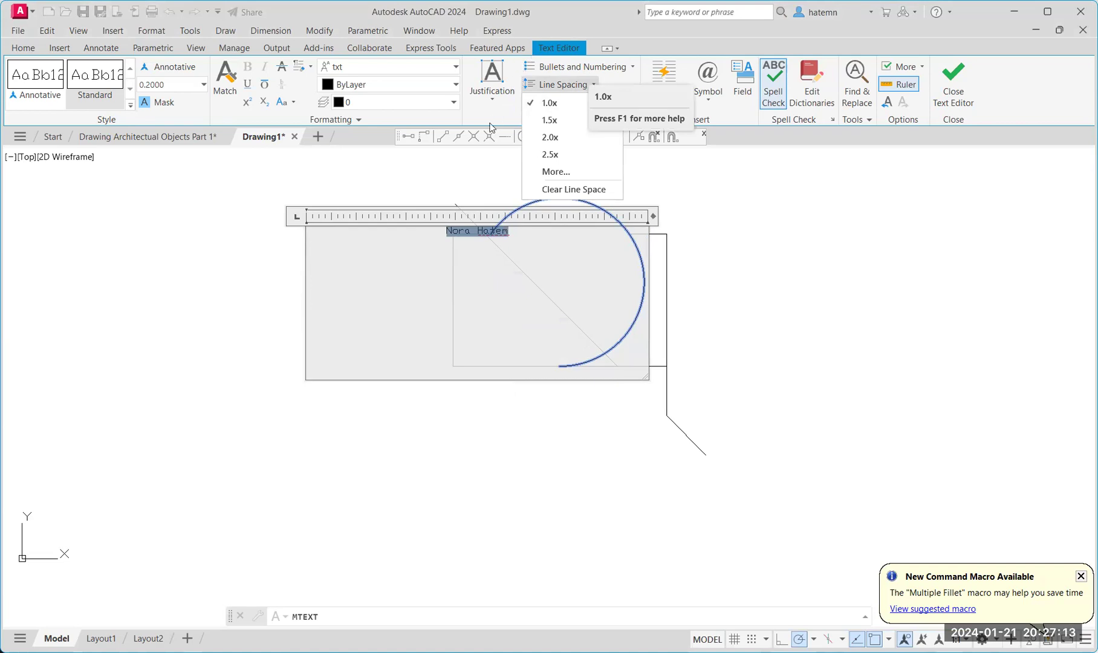
left_click(537, 236)
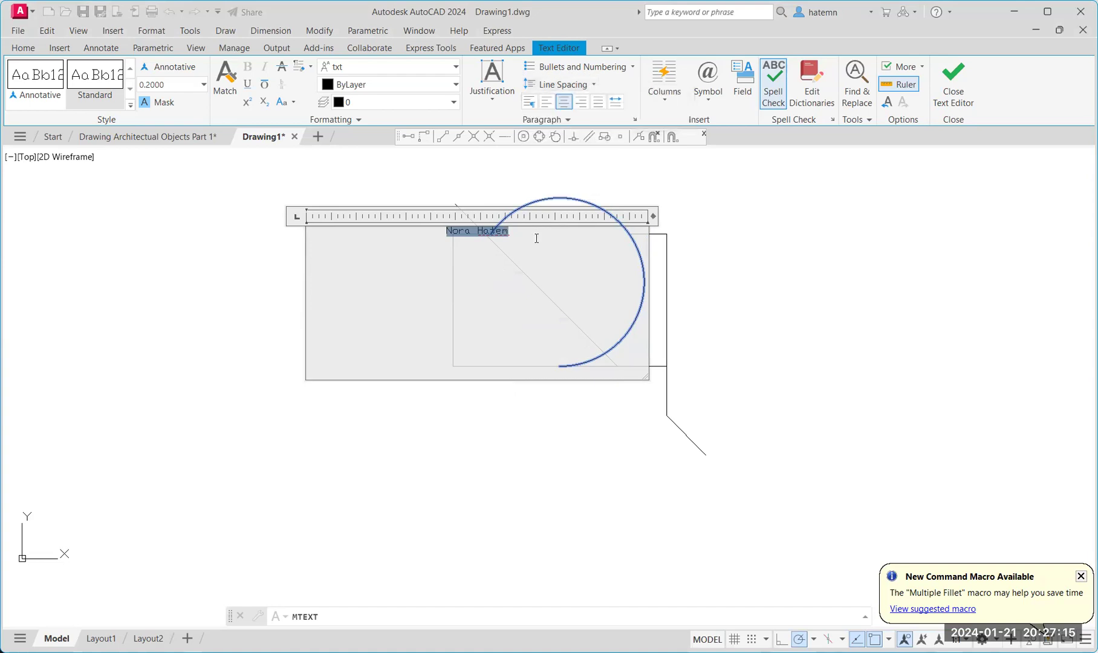
left_click(537, 235)
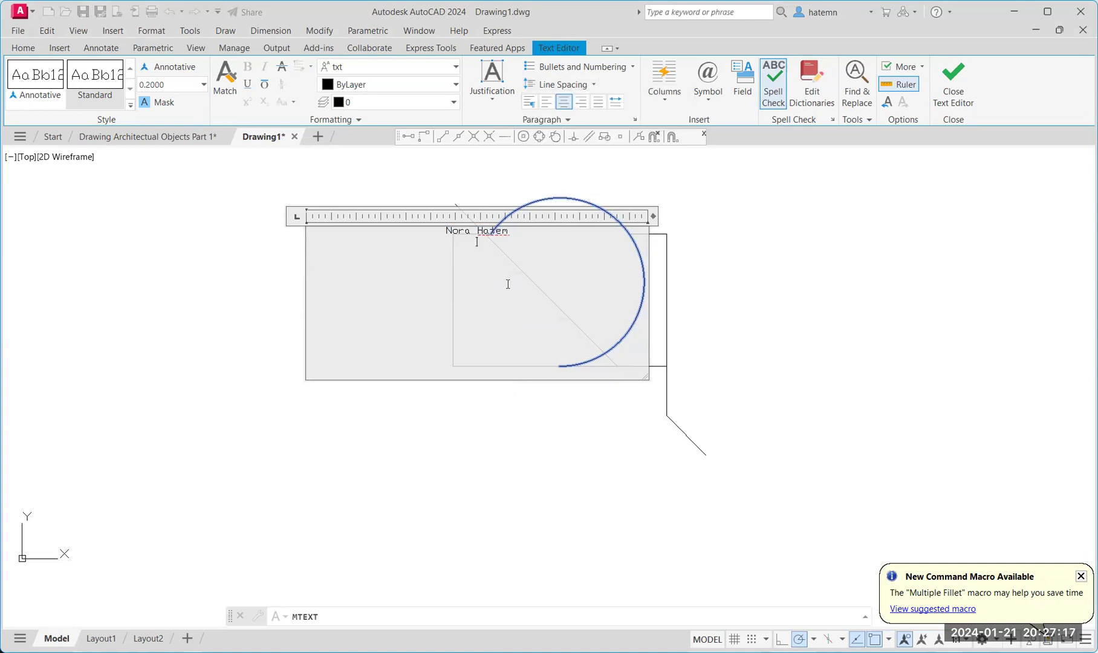
Add a second line reading ⌀5.0 beneath the name, then select both lines.
left_click(721, 111)
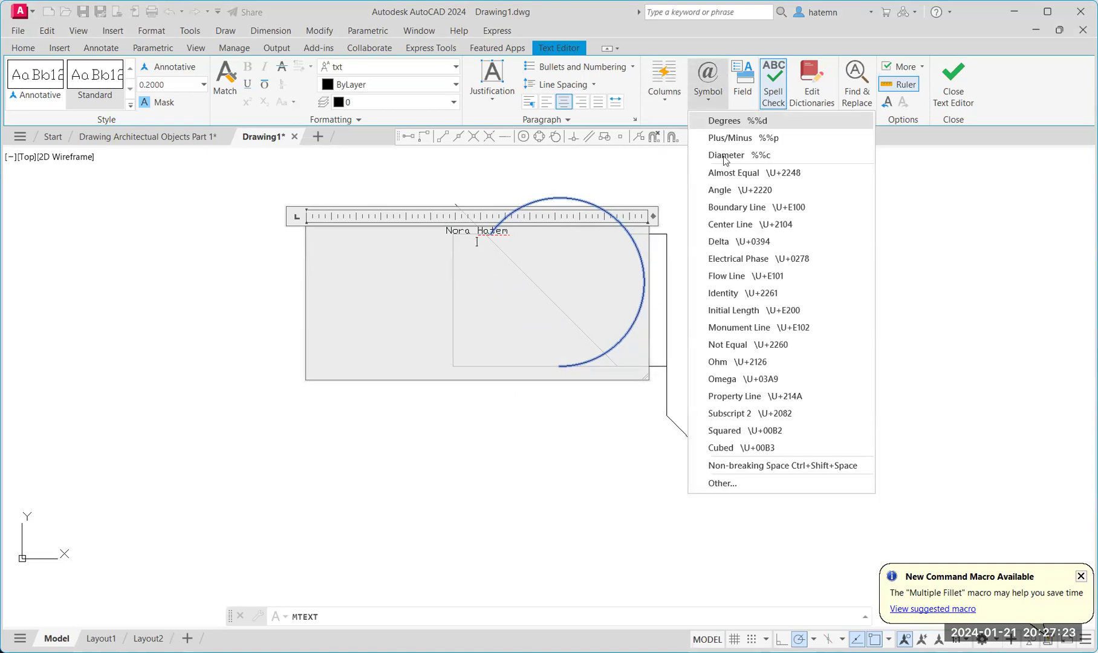
left_click(726, 155)
type("5.0")
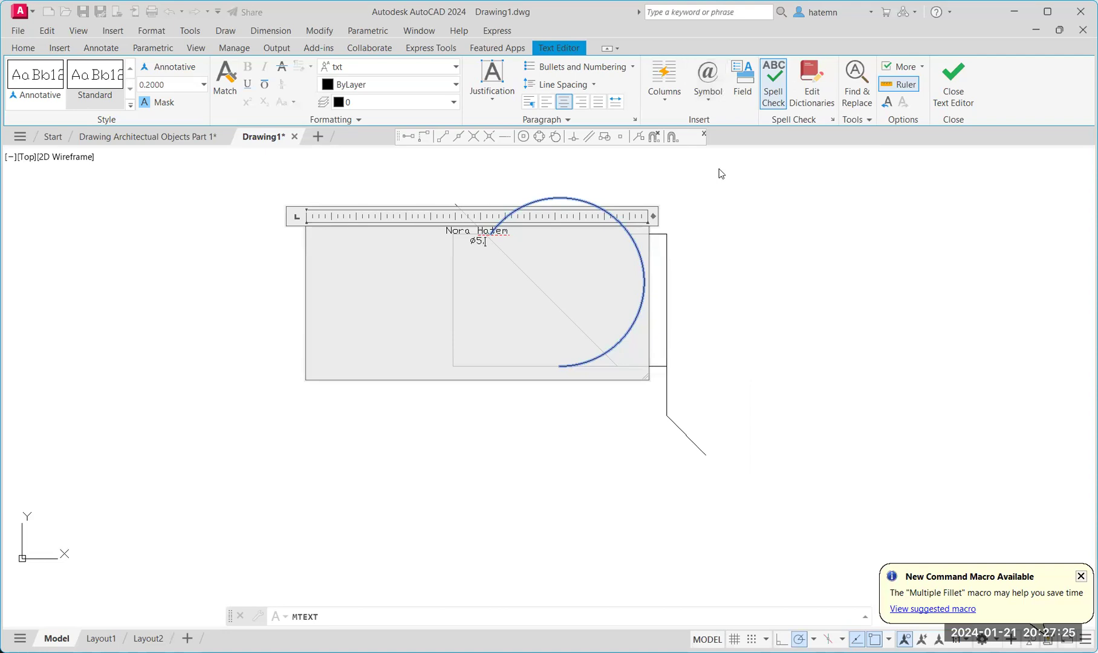
left_click(704, 96)
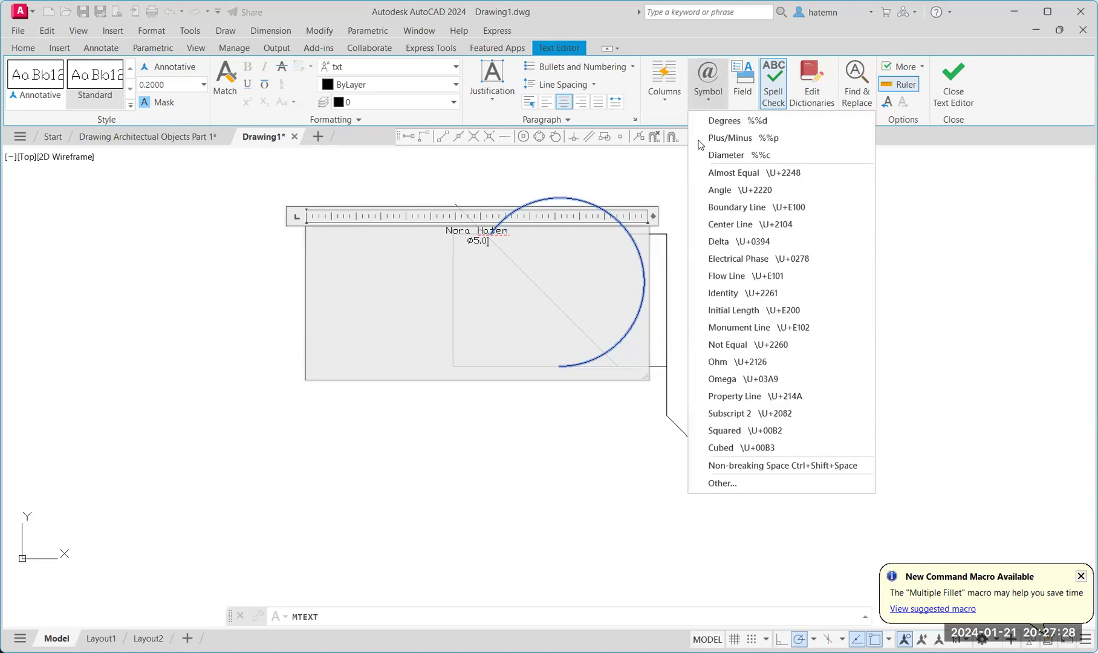
left_click(739, 483)
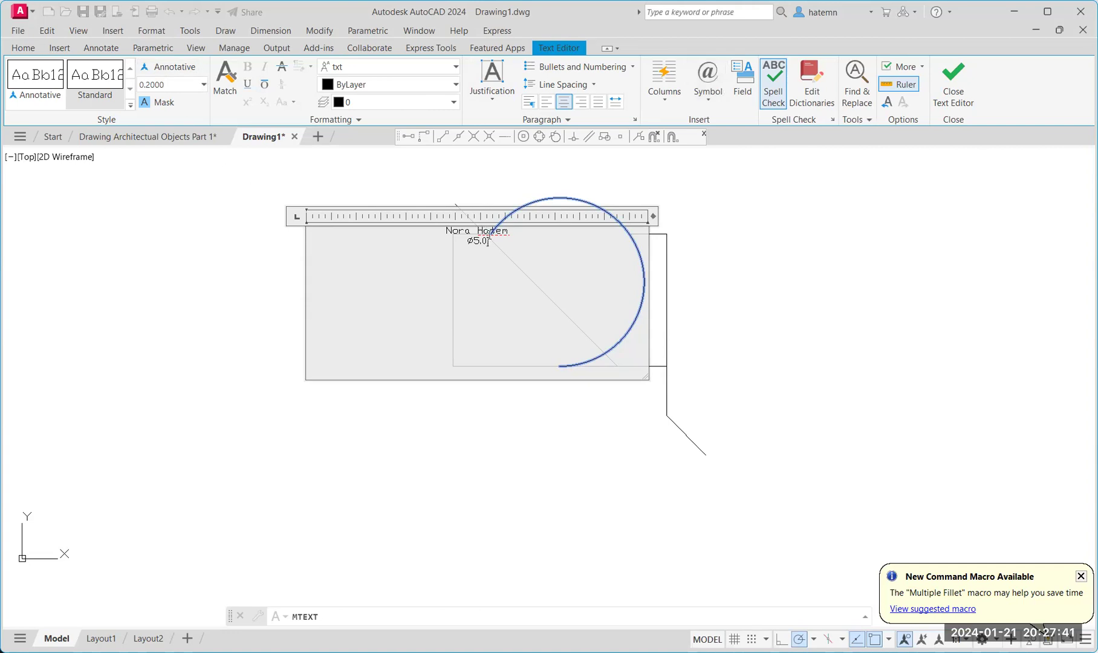
left_click_drag(487, 238, 441, 231)
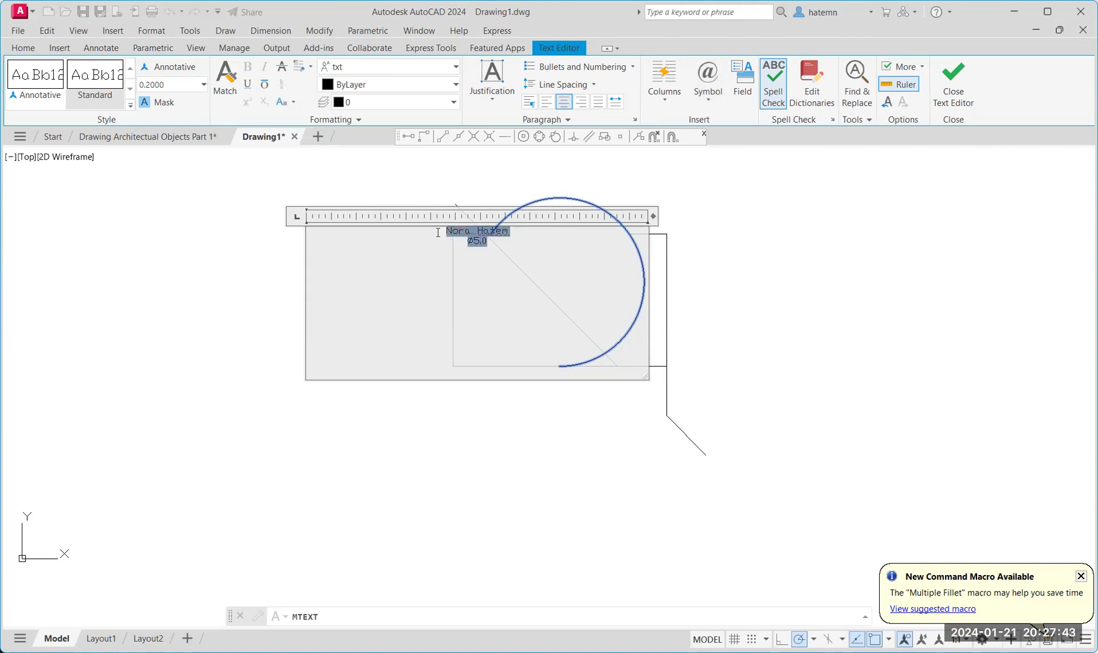
Set both label lines to height 0.5, underline them, and close the text editor.
left_click(168, 84)
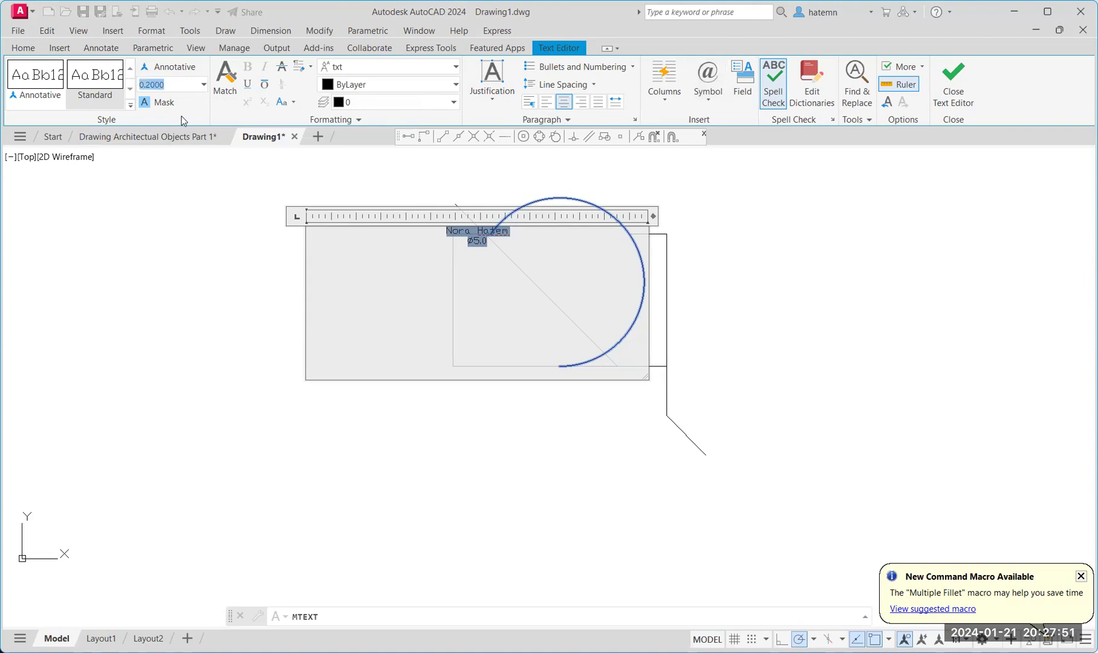
type(".5")
key("Return")
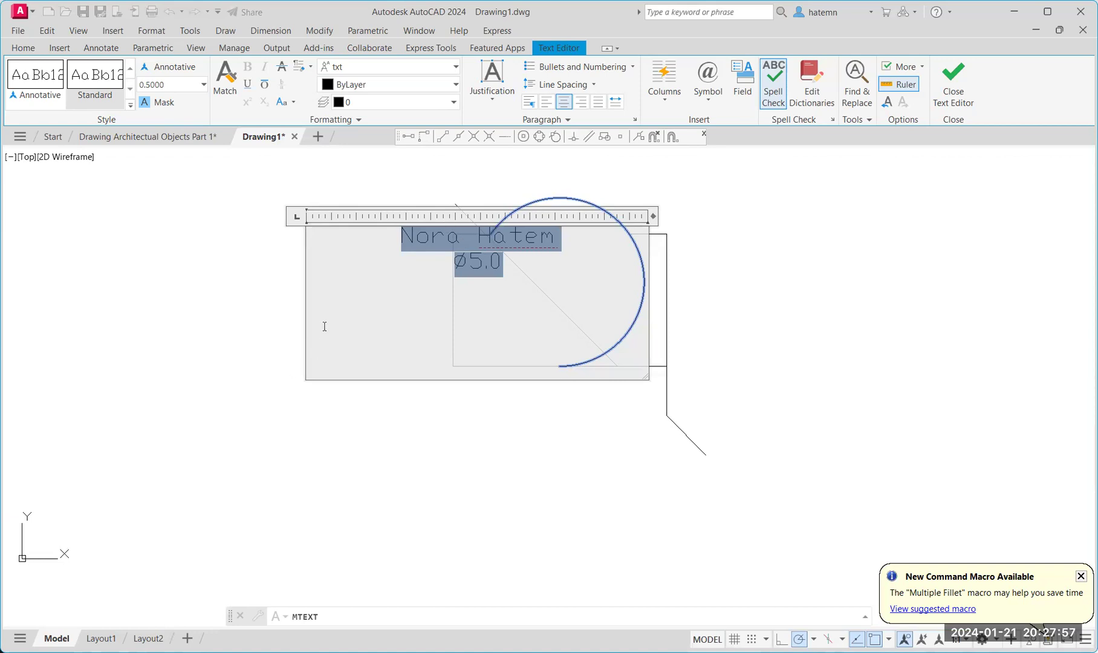
left_click(248, 83)
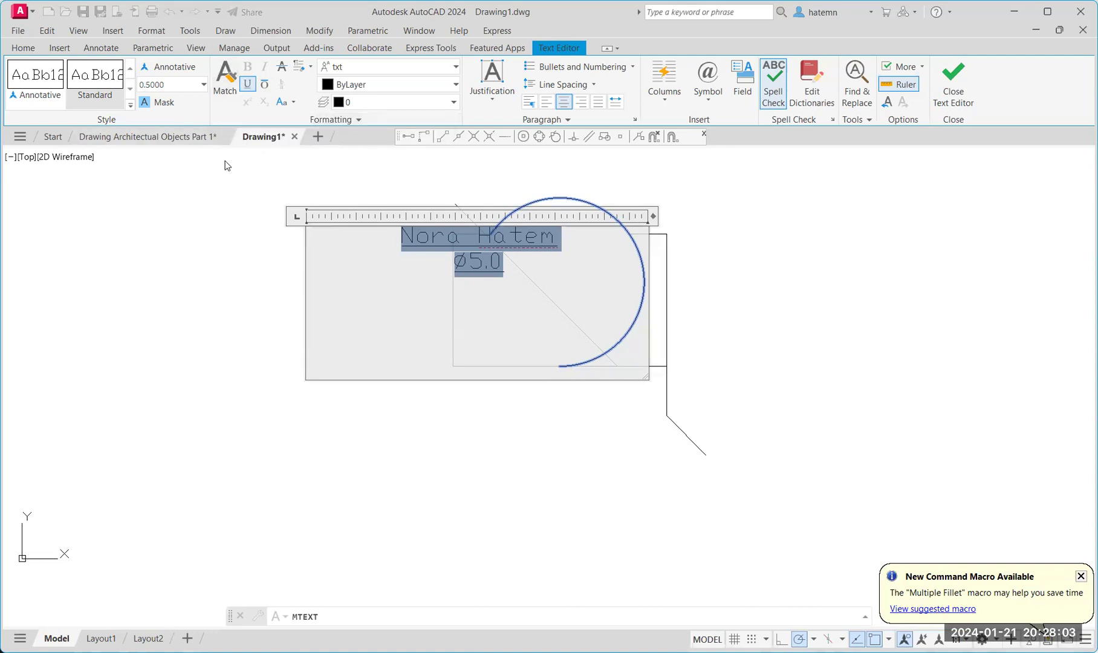
left_click(237, 319)
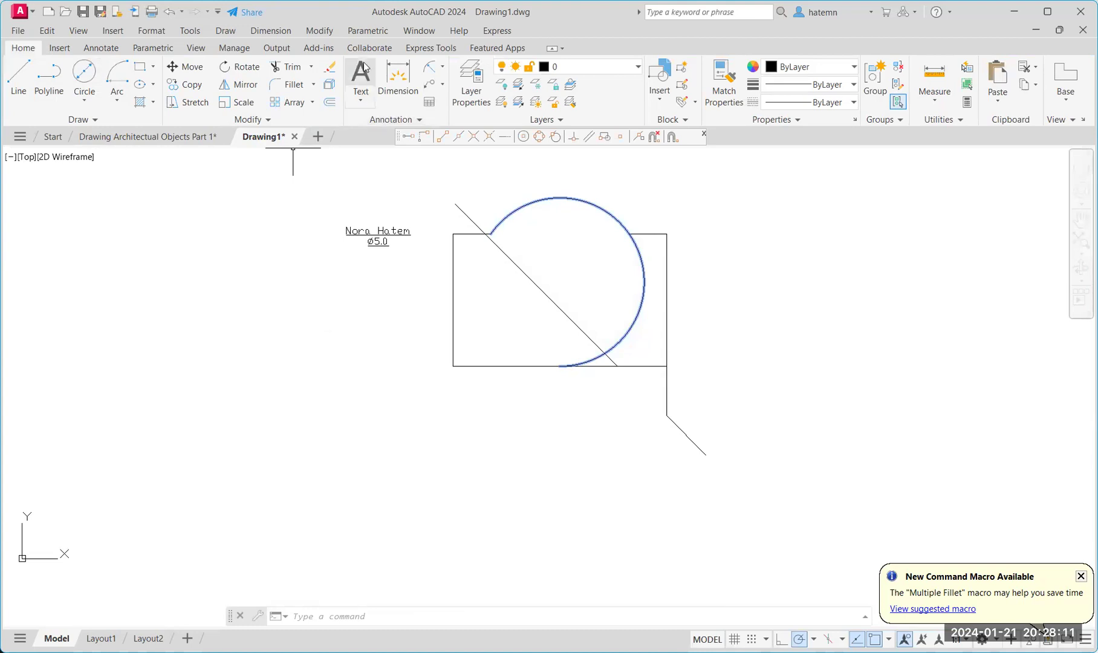
Open the Text Style dialog from the expanded Annotation panel.
left_click(382, 121)
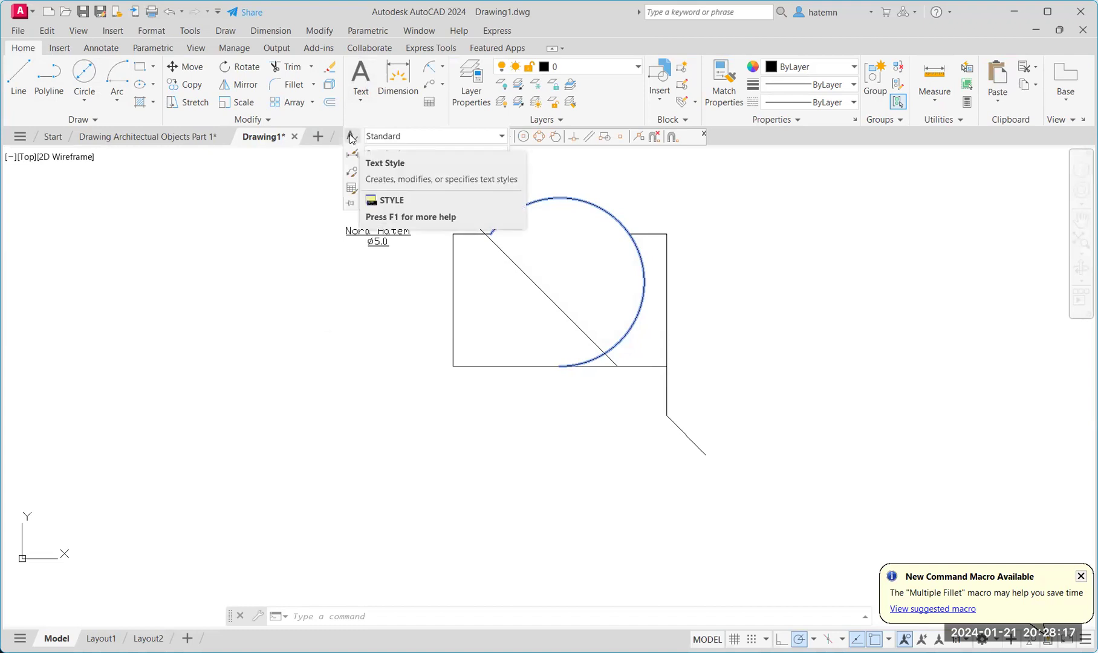
left_click(351, 139)
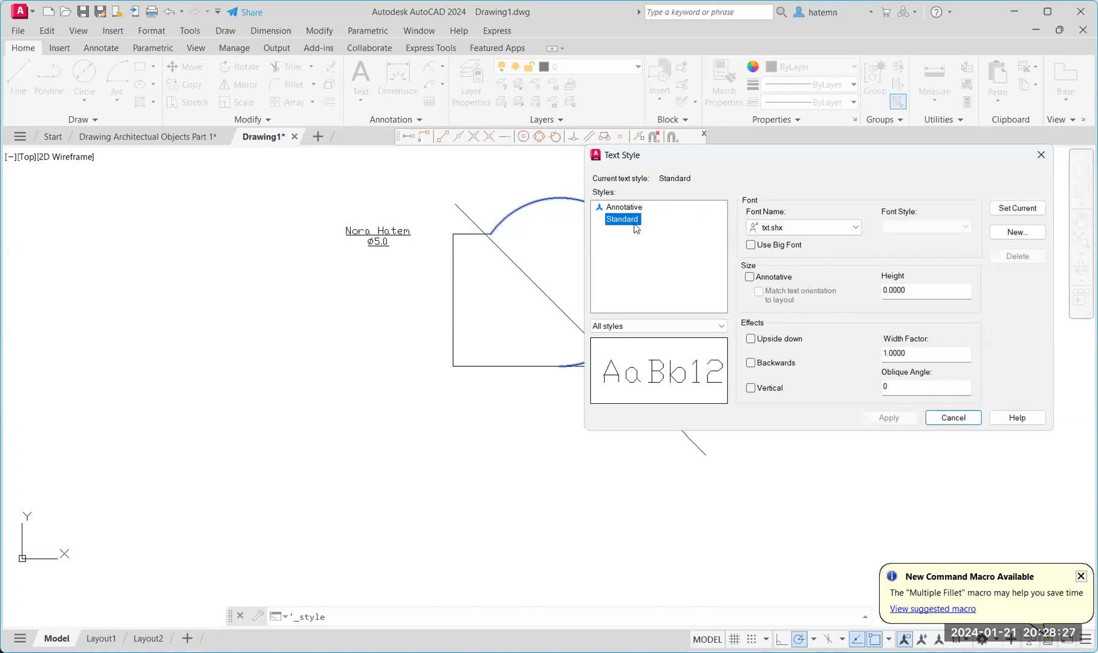
Give the Standard text style the Times New Roman font at height 1.0 and apply it.
left_click(820, 229)
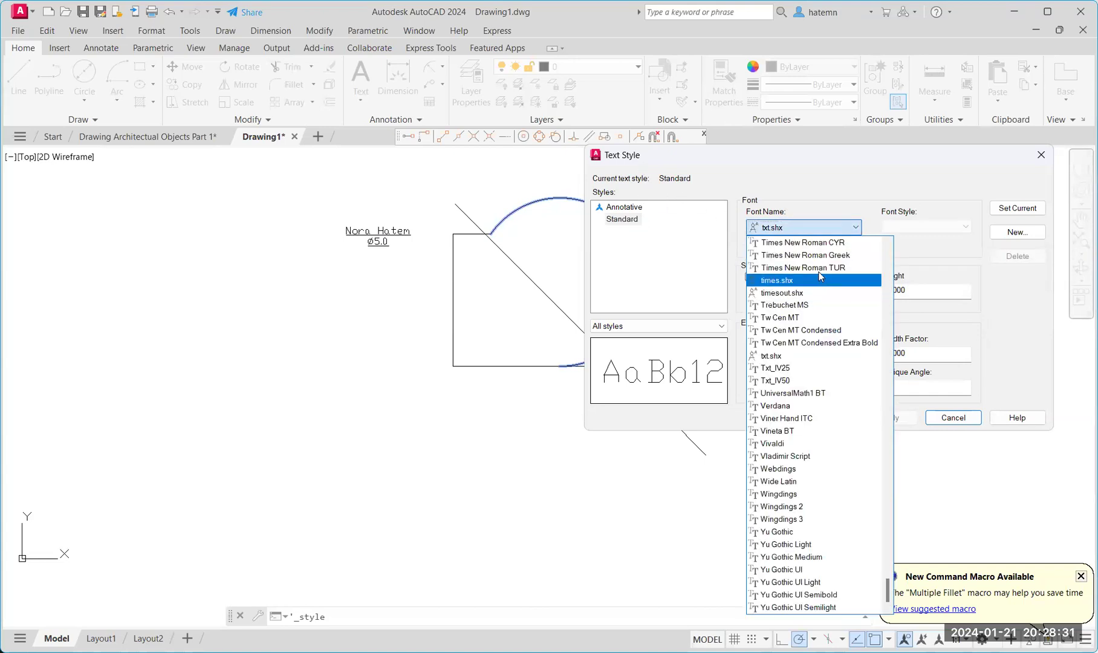
scroll(820, 276, "up", 3)
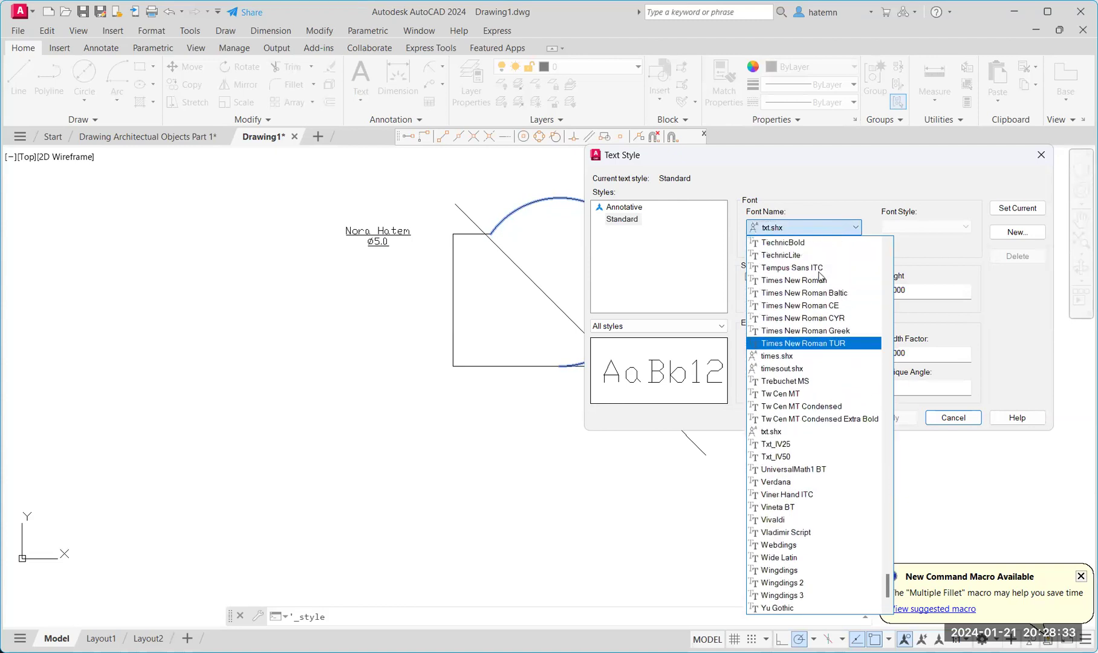
left_click(809, 243)
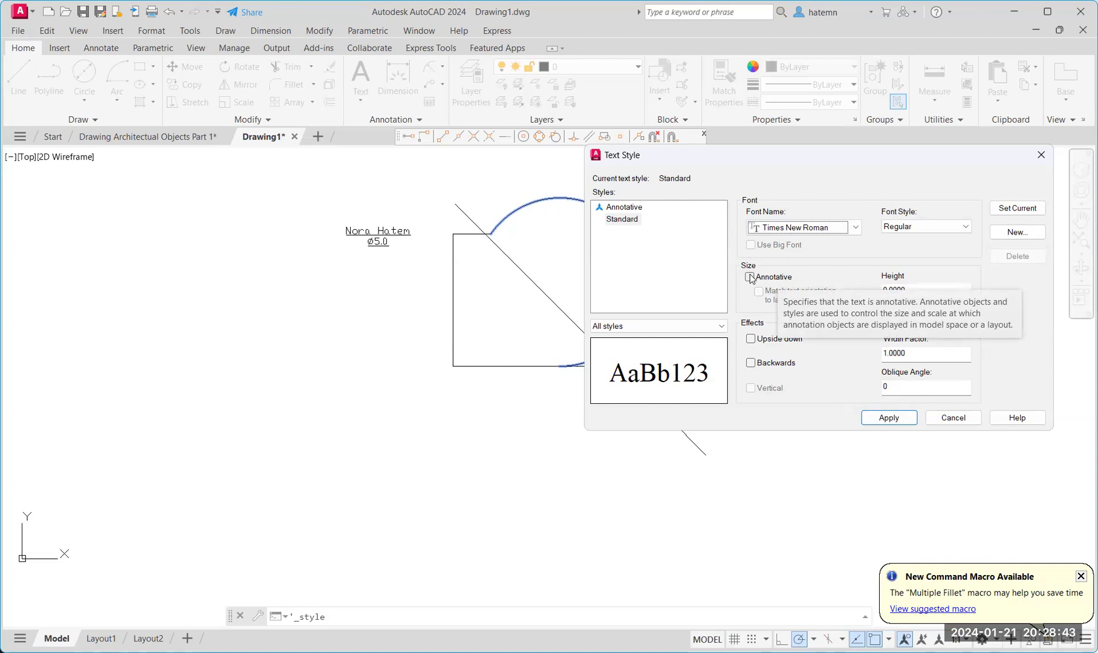
left_click(725, 325)
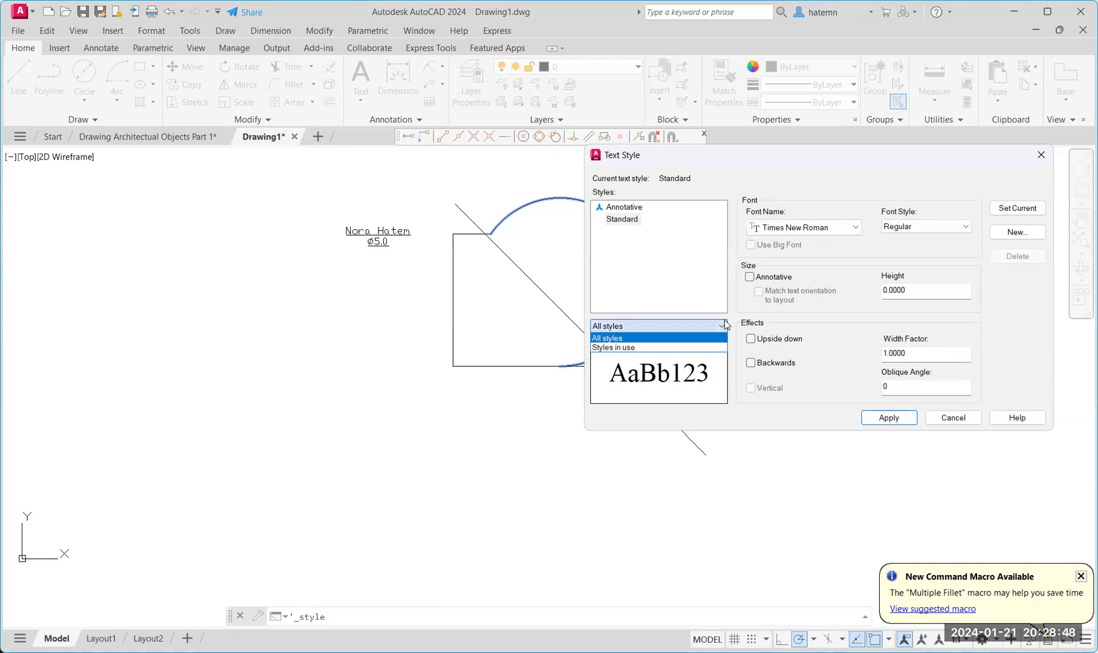
left_click(833, 294)
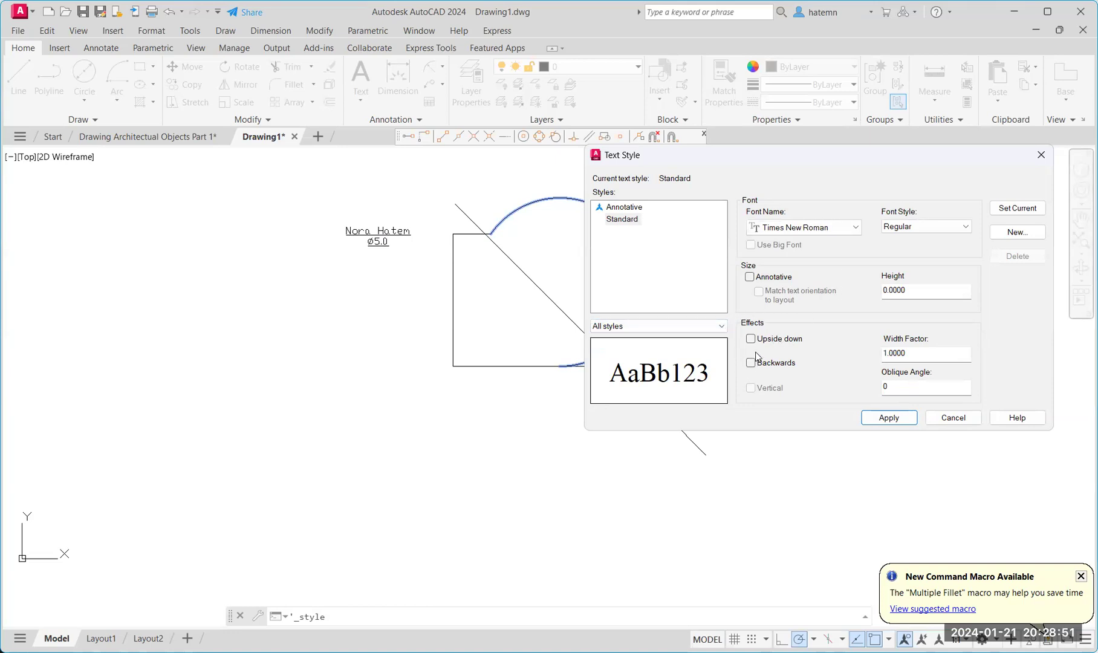
double_click(940, 293)
type("1.0")
left_click(910, 418)
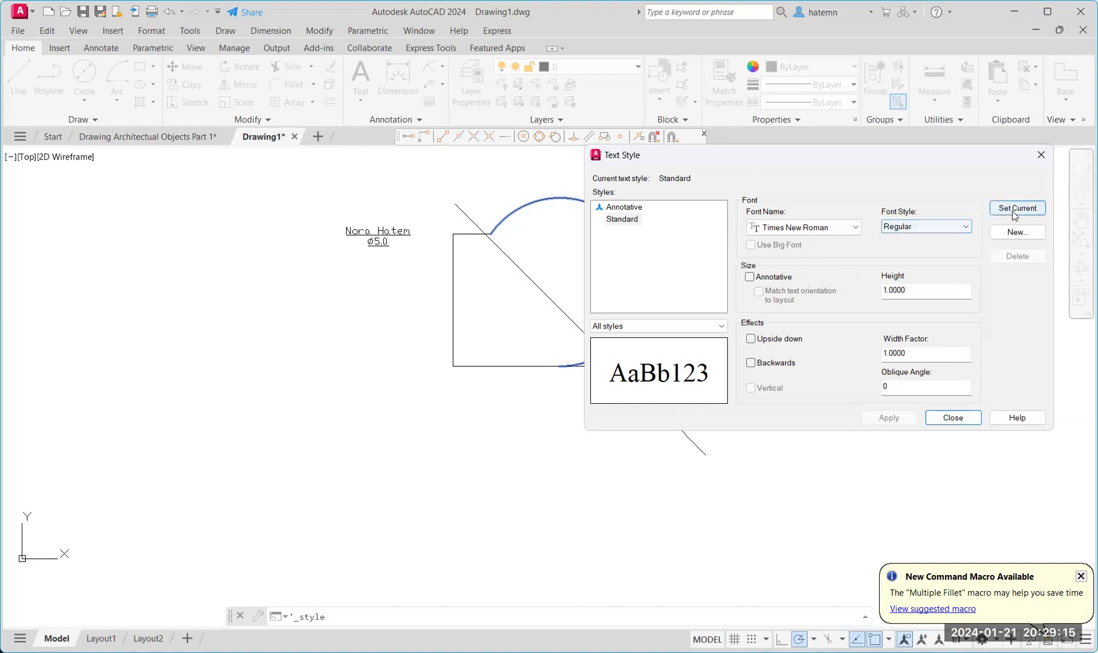
Create a new text style named style1 using Times New Roman, then close the dialog.
left_click(1022, 232)
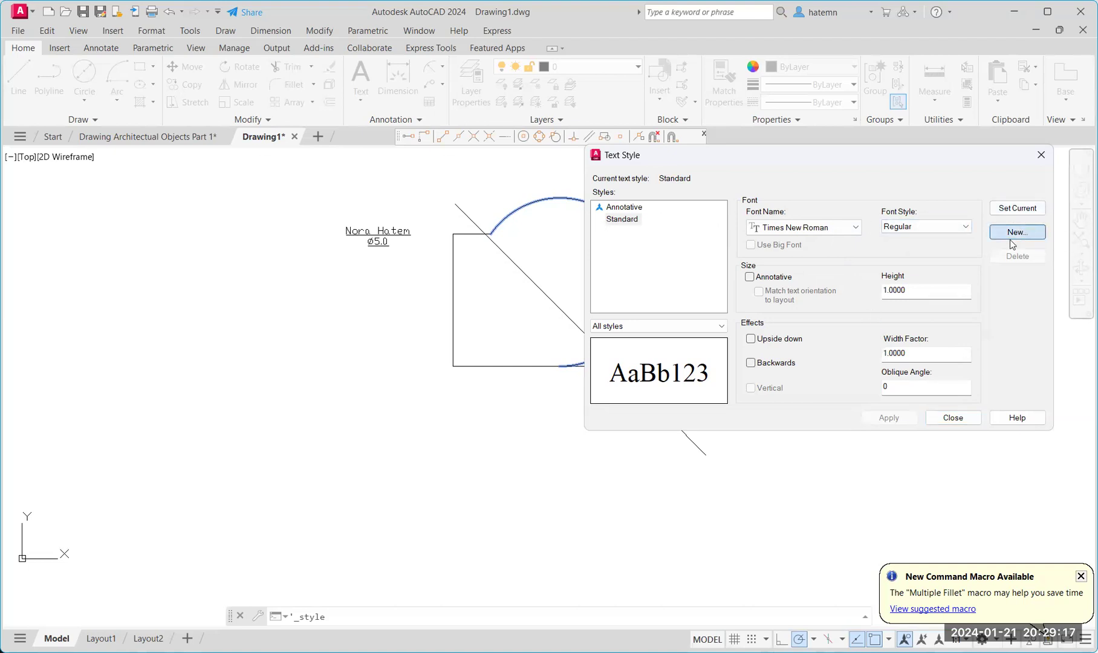
left_click(887, 286)
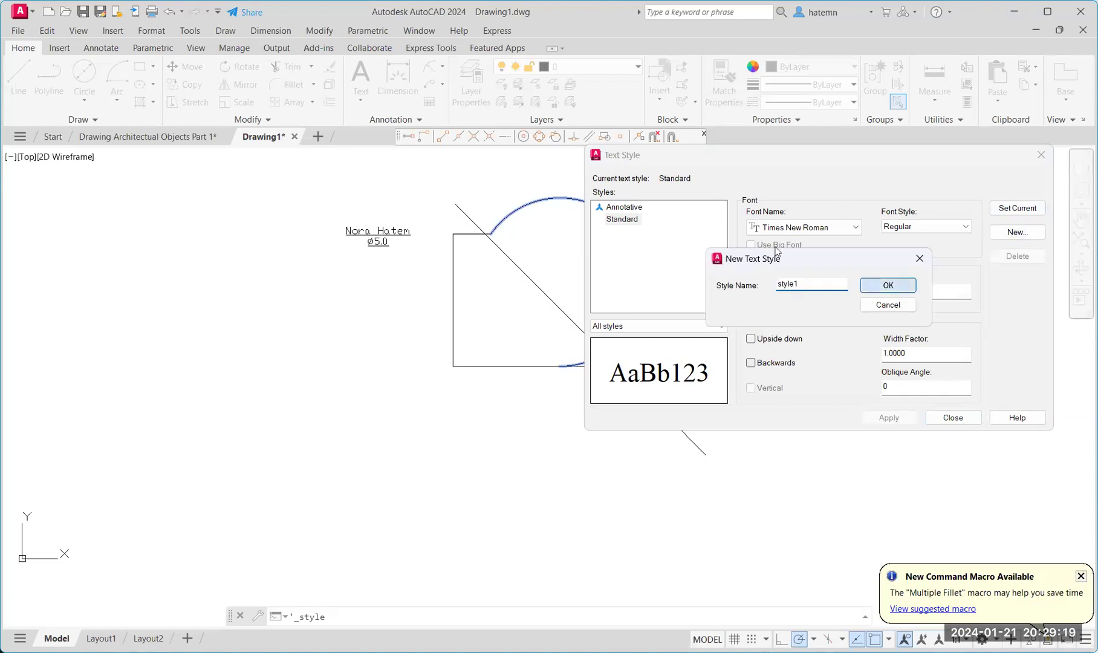
left_click(825, 233)
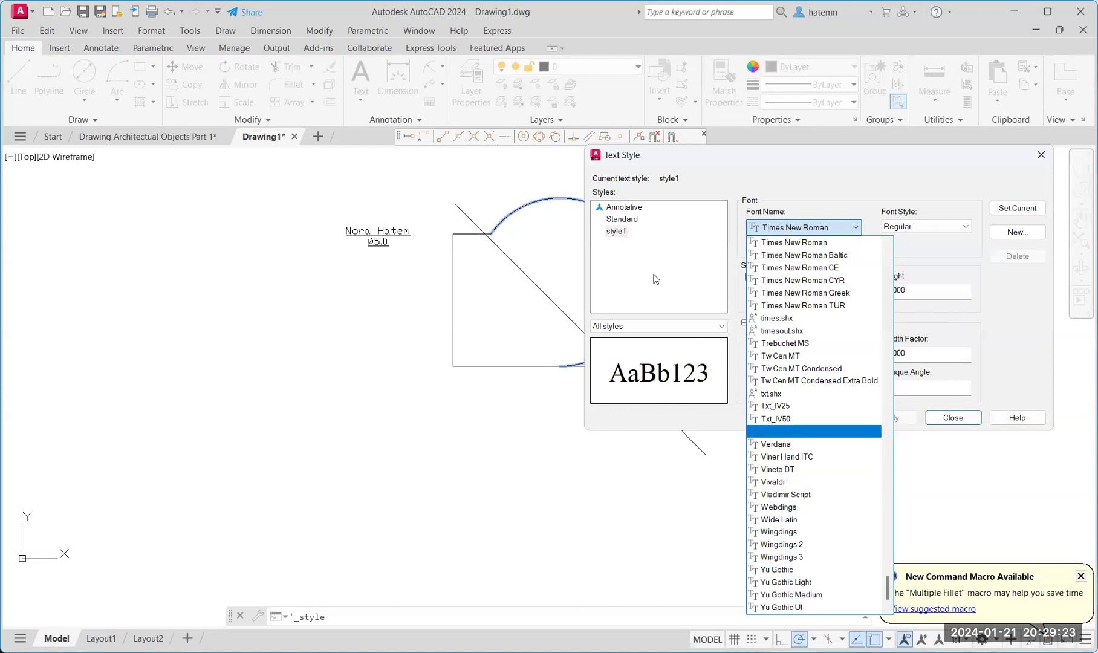
left_click(962, 421)
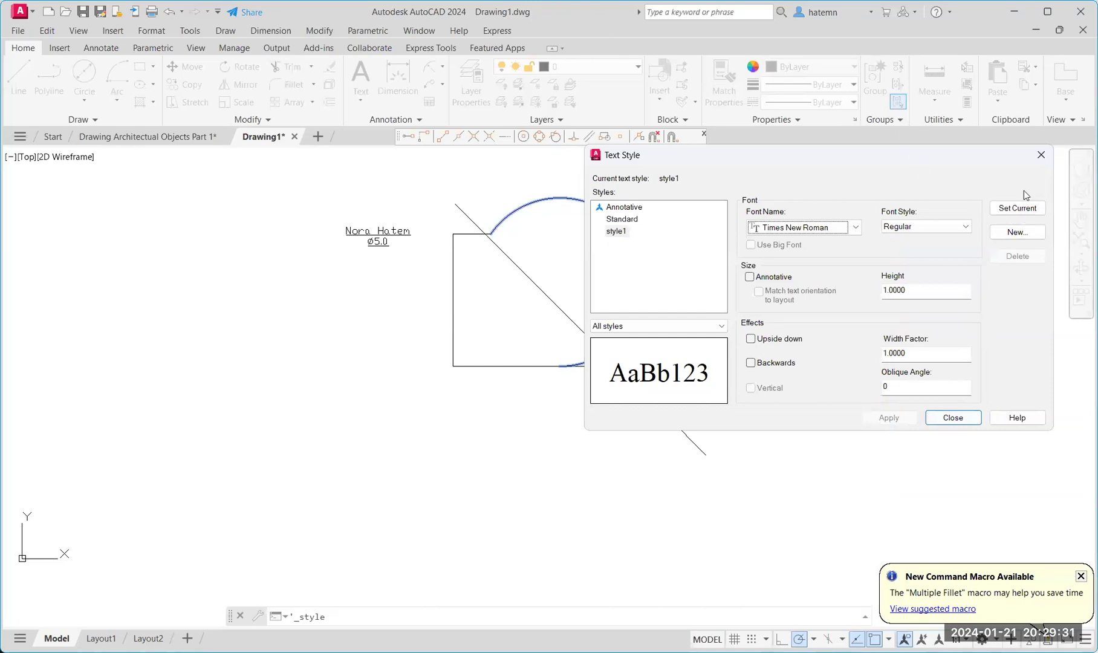
left_click(953, 418)
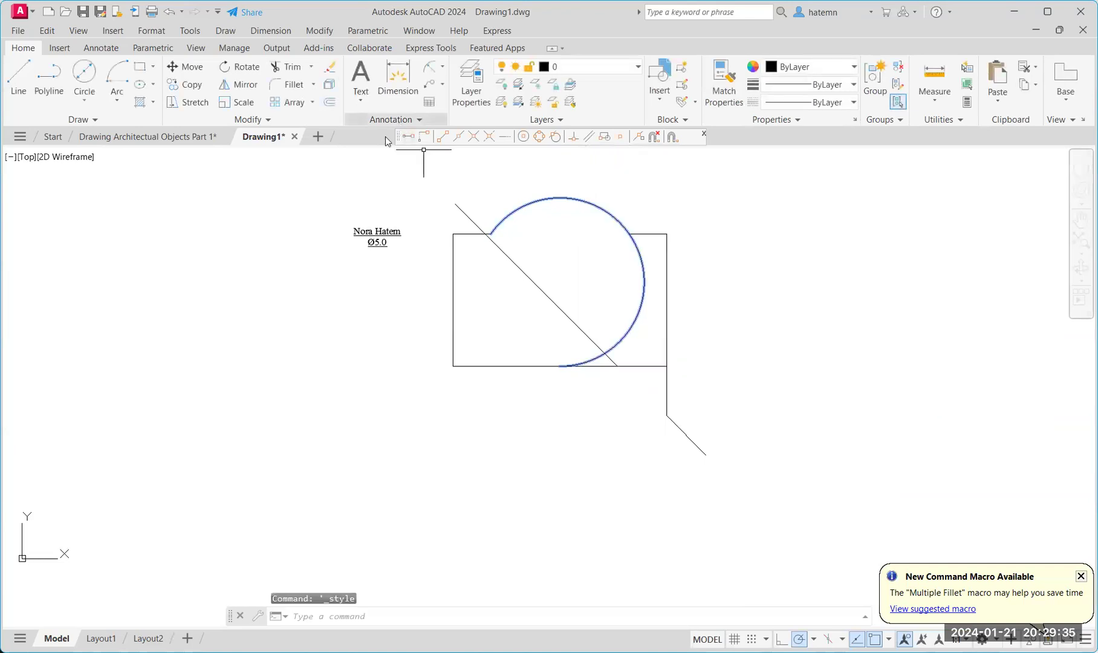
Make Standard the current text style.
left_click(397, 121)
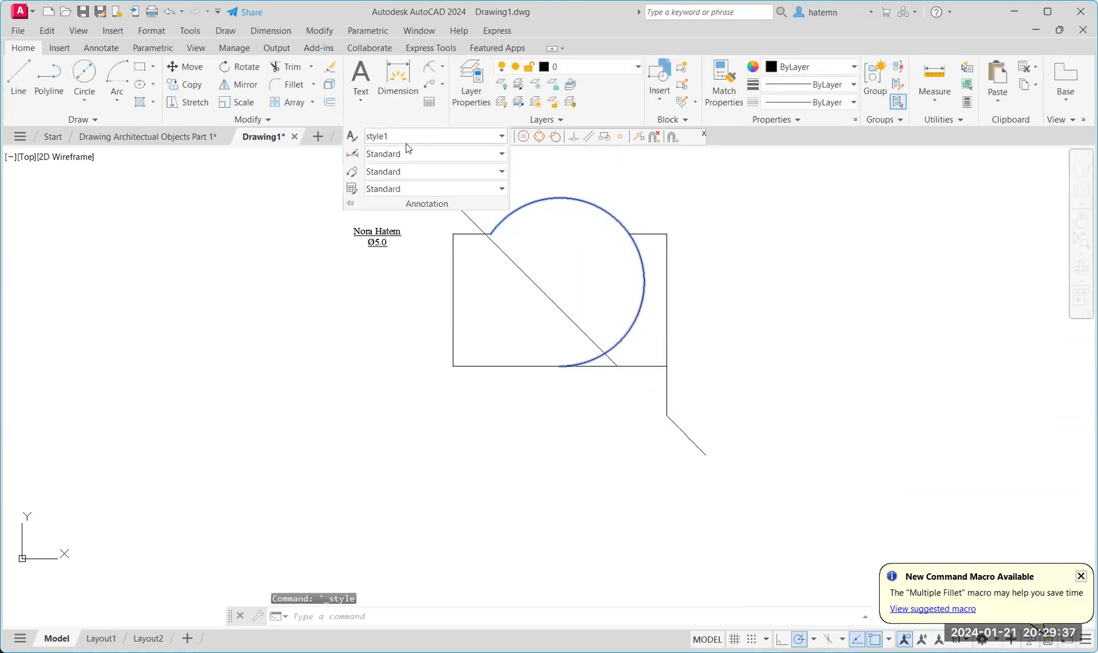
left_click(405, 143)
left_click(455, 173)
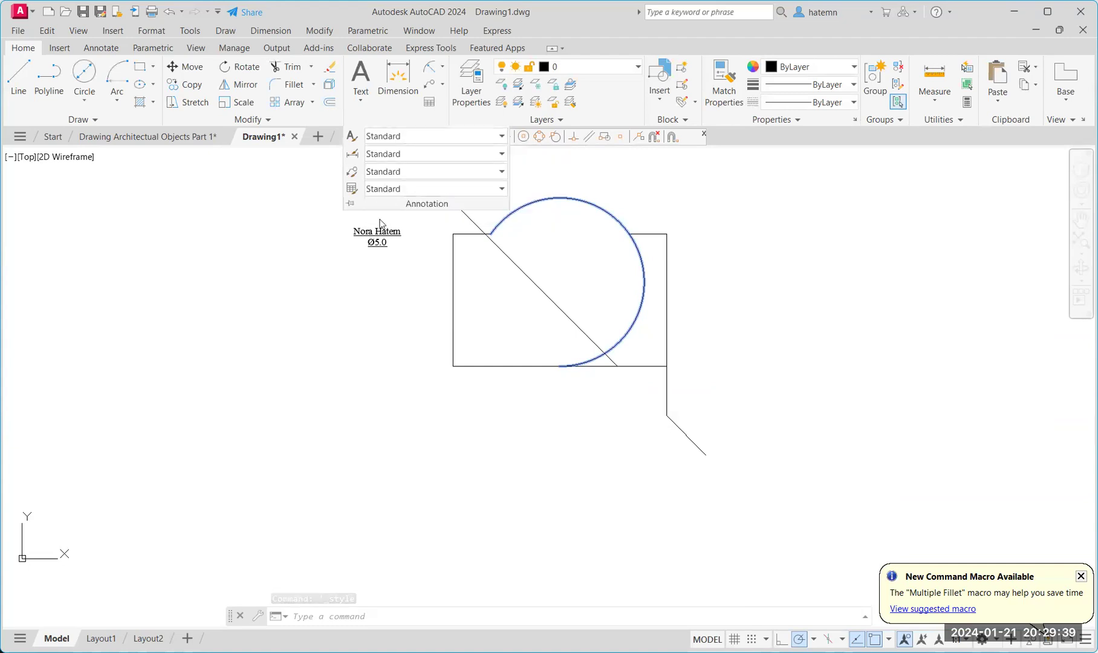
Place a multiline text with the person's full name right of the circle and reopen it for editing.
left_click(361, 102)
left_click(393, 160)
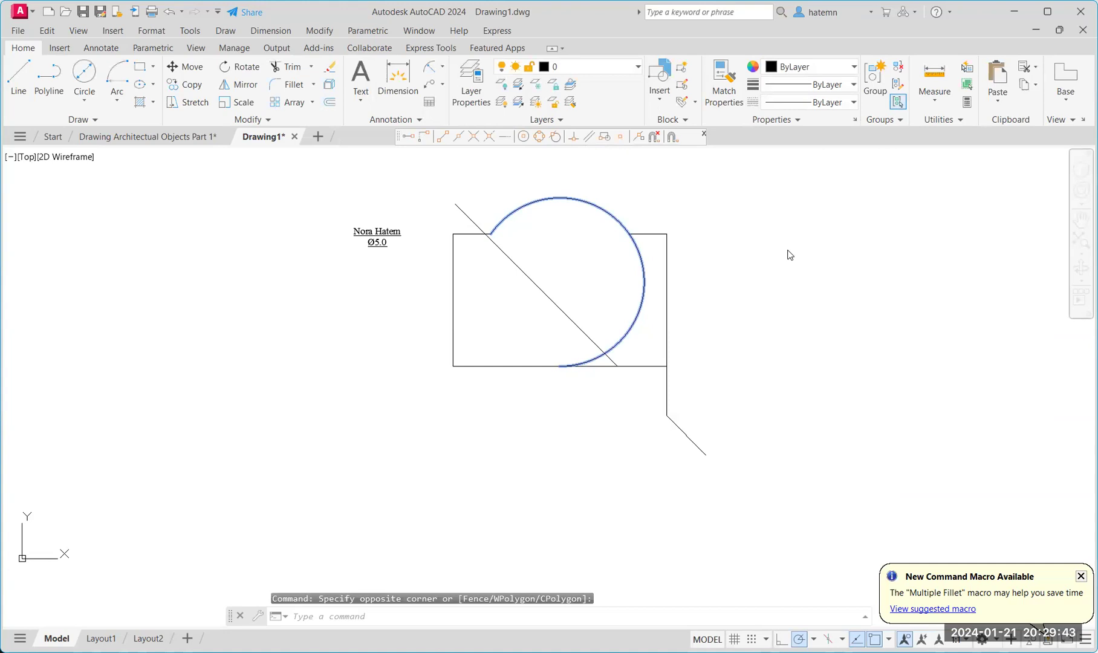
left_click(693, 208)
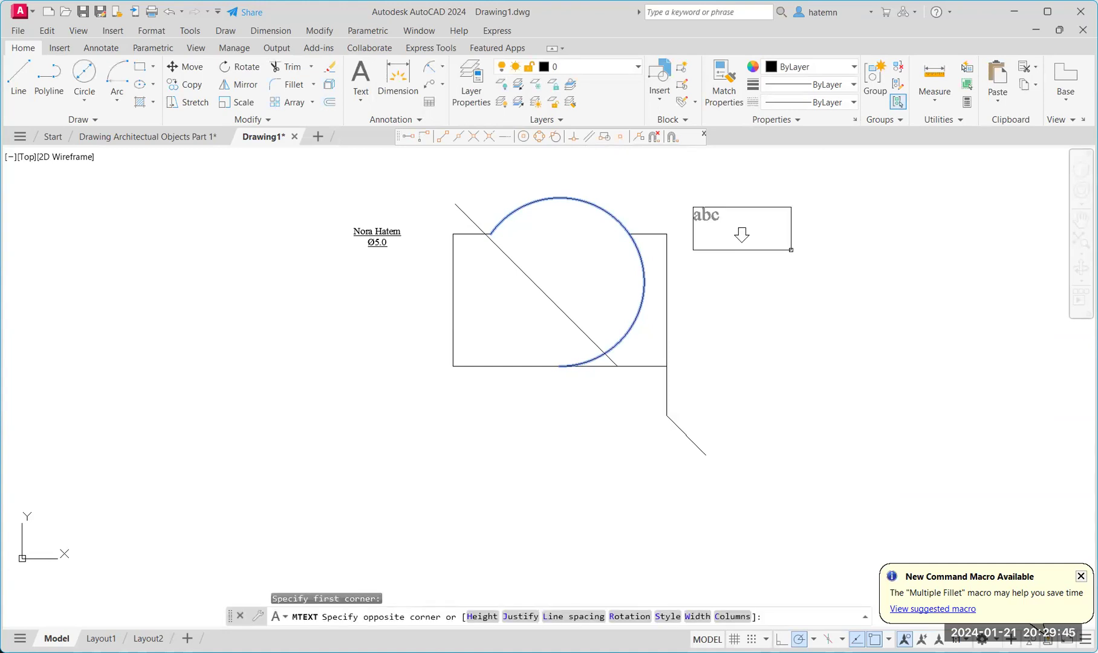
left_click(791, 250)
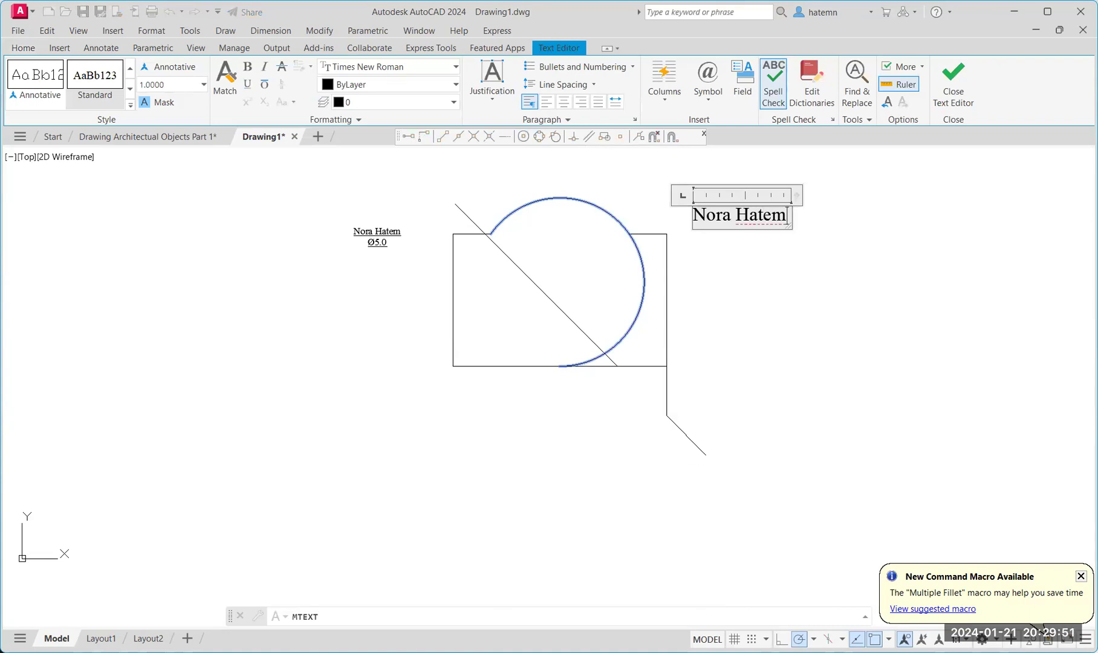
left_click(693, 343)
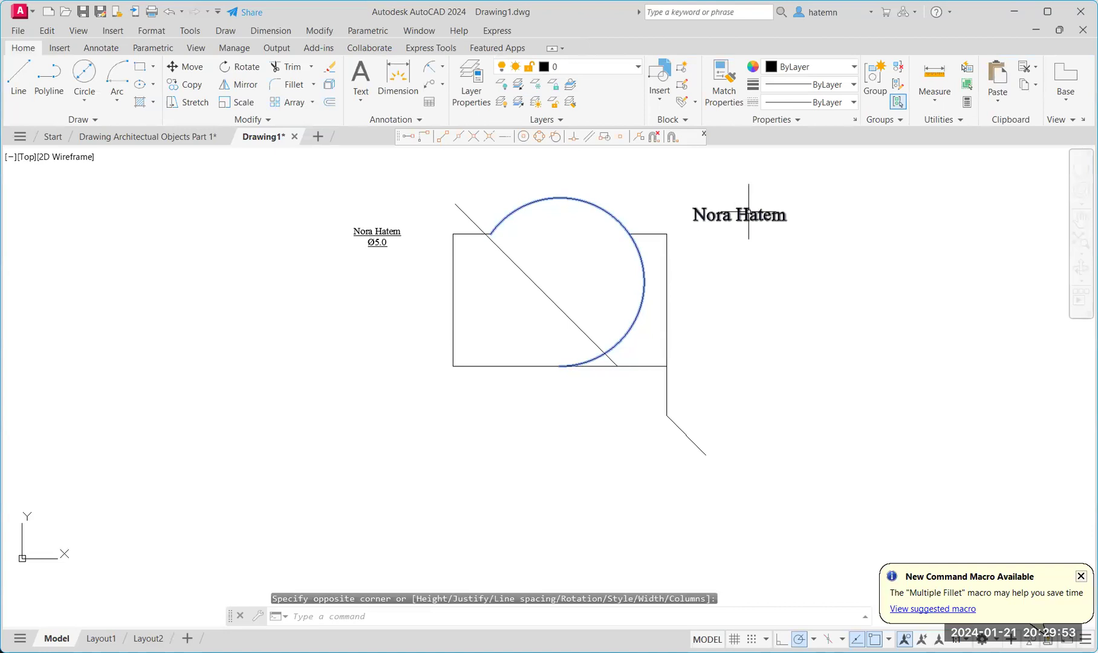
left_click(702, 214)
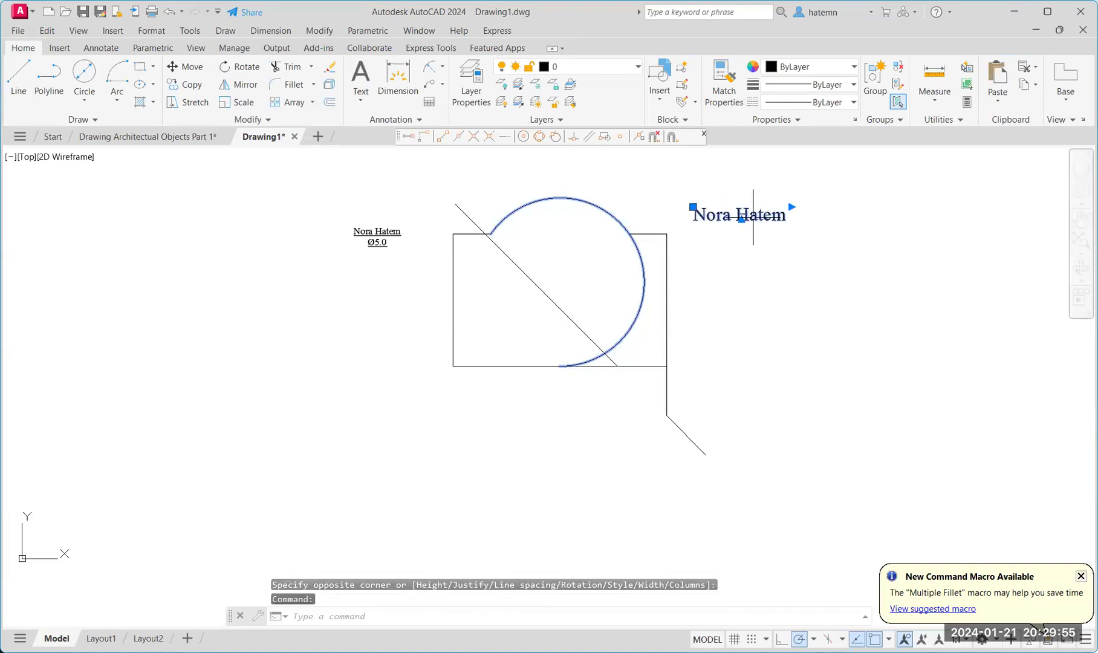
double_click(753, 217)
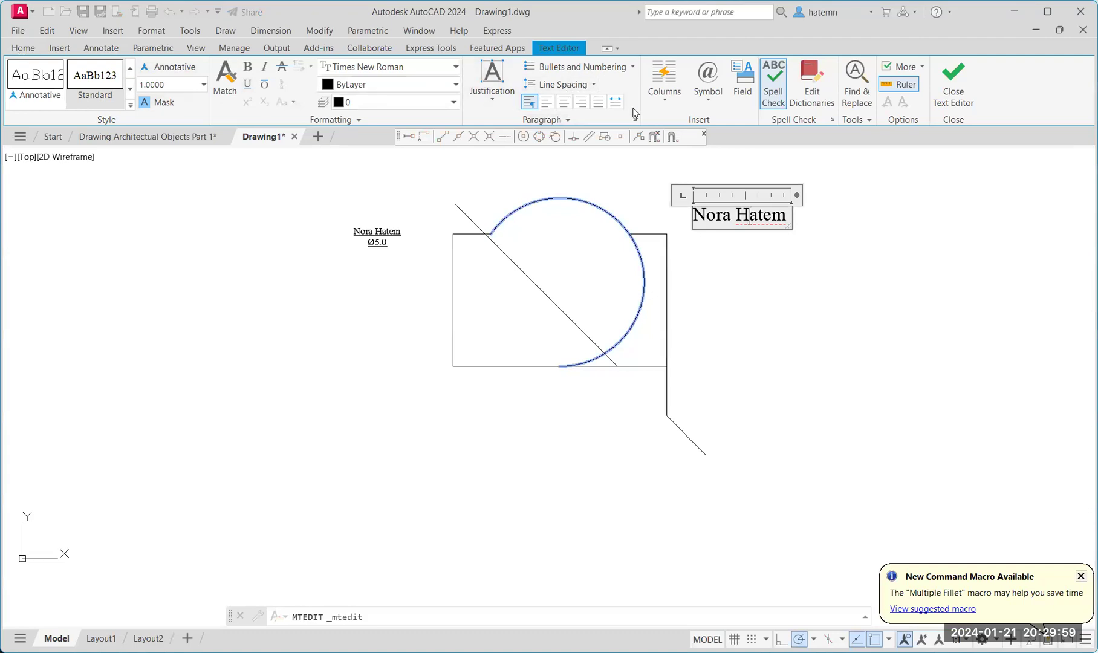
Widen the second name's text box to the right and down, centre its line, and close the editor.
left_click_drag(790, 227, 959, 340)
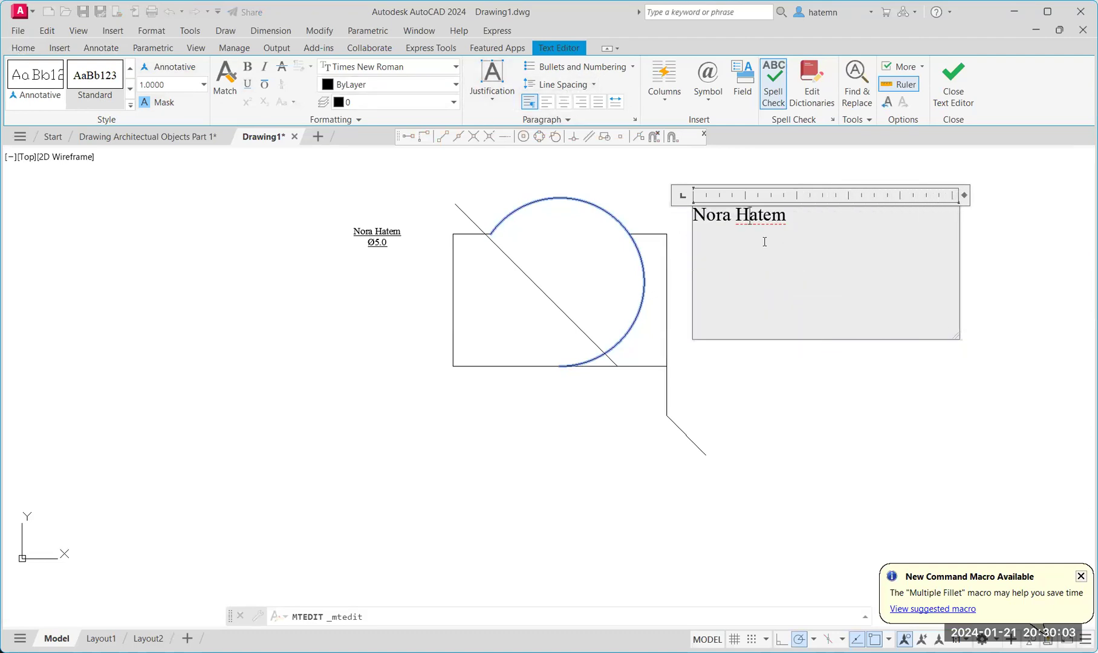
left_click(563, 102)
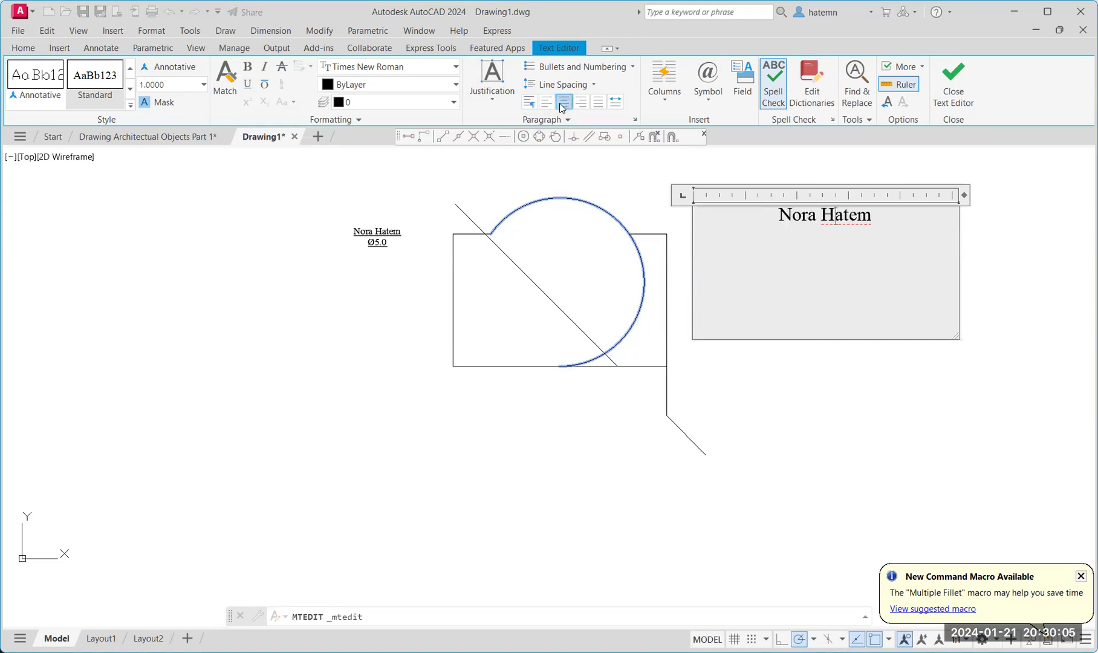
left_click(566, 121)
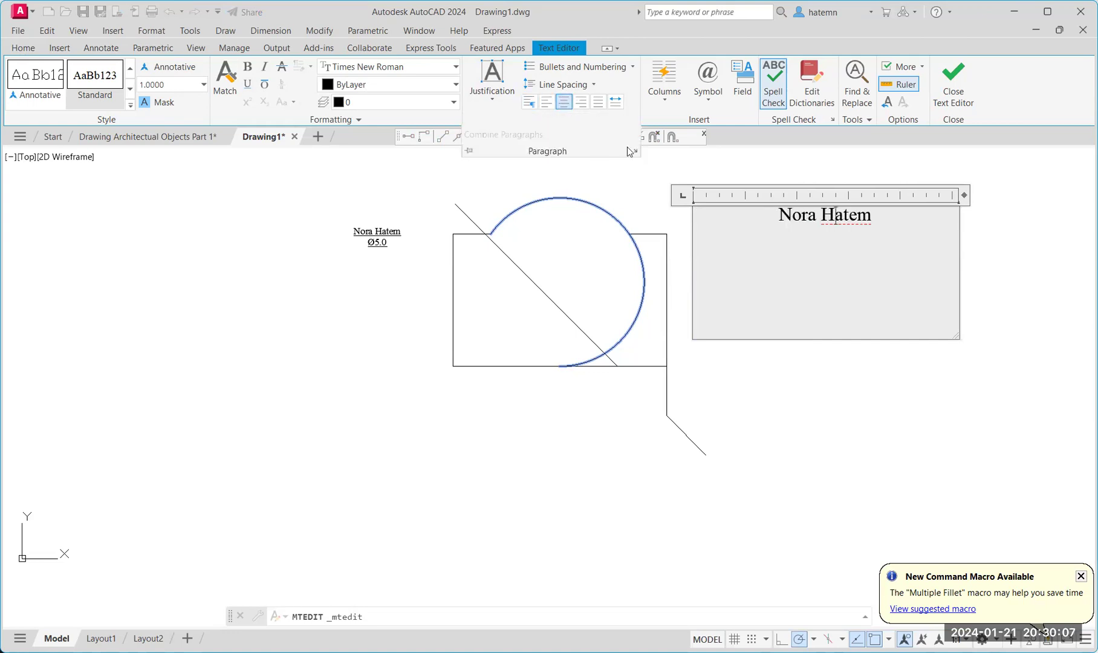
left_click(637, 154)
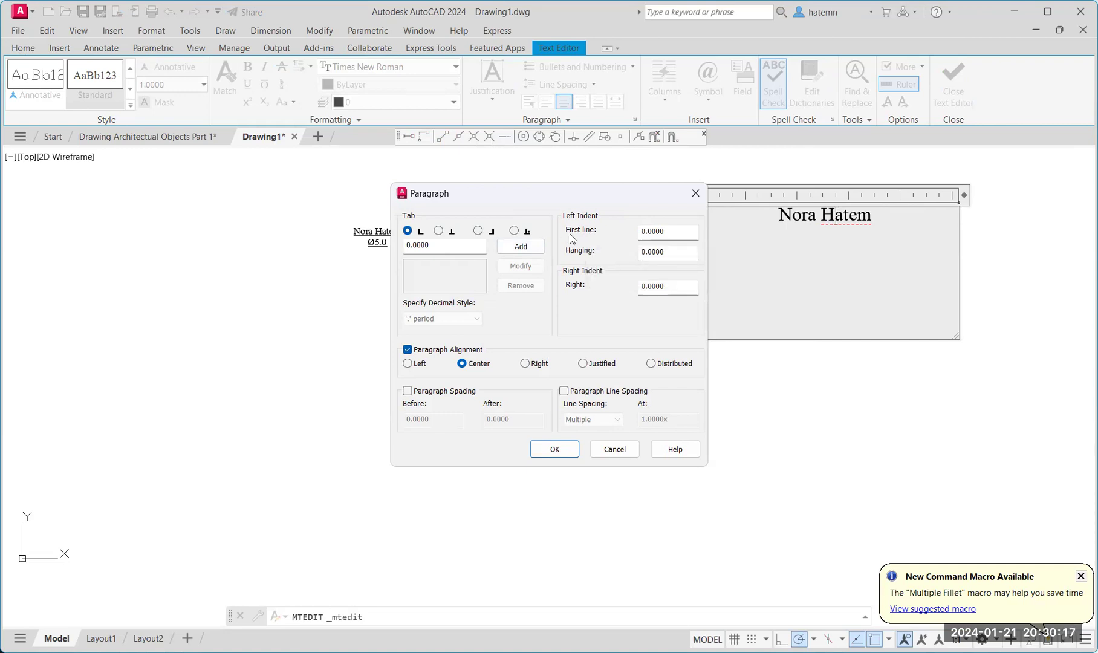
left_click(623, 456)
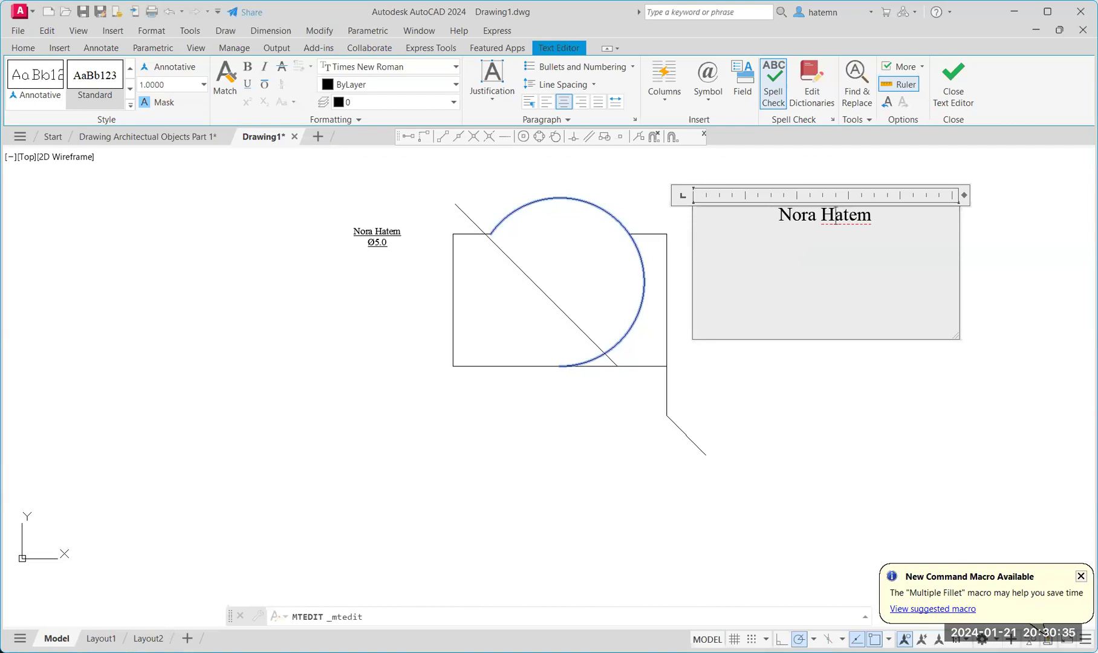
left_click(554, 172)
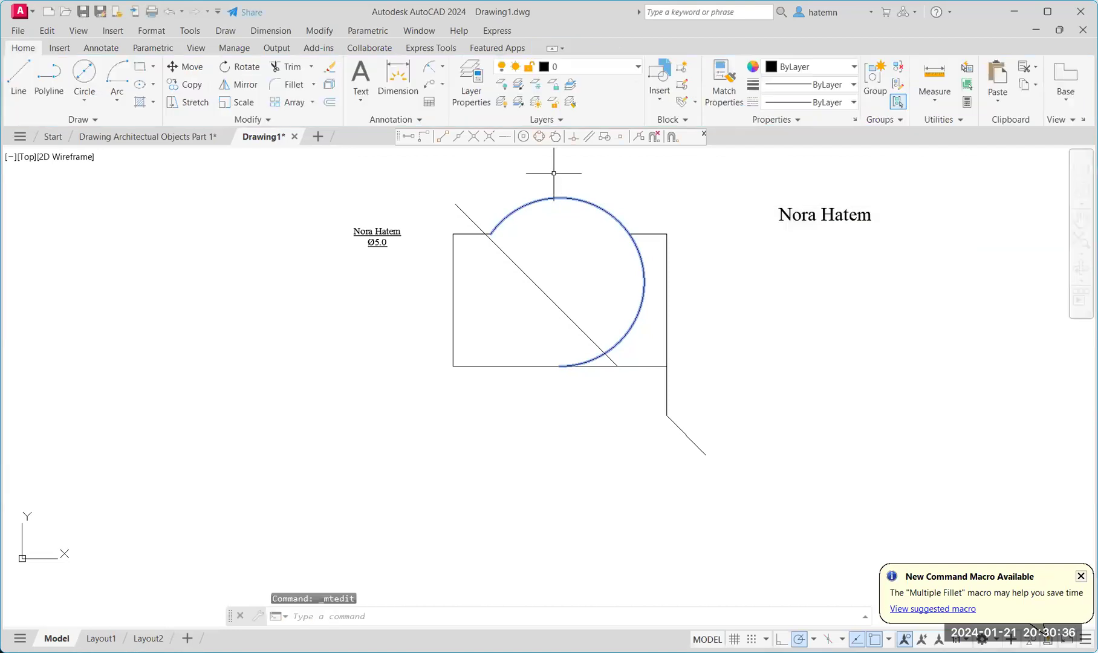
left_click(384, 119)
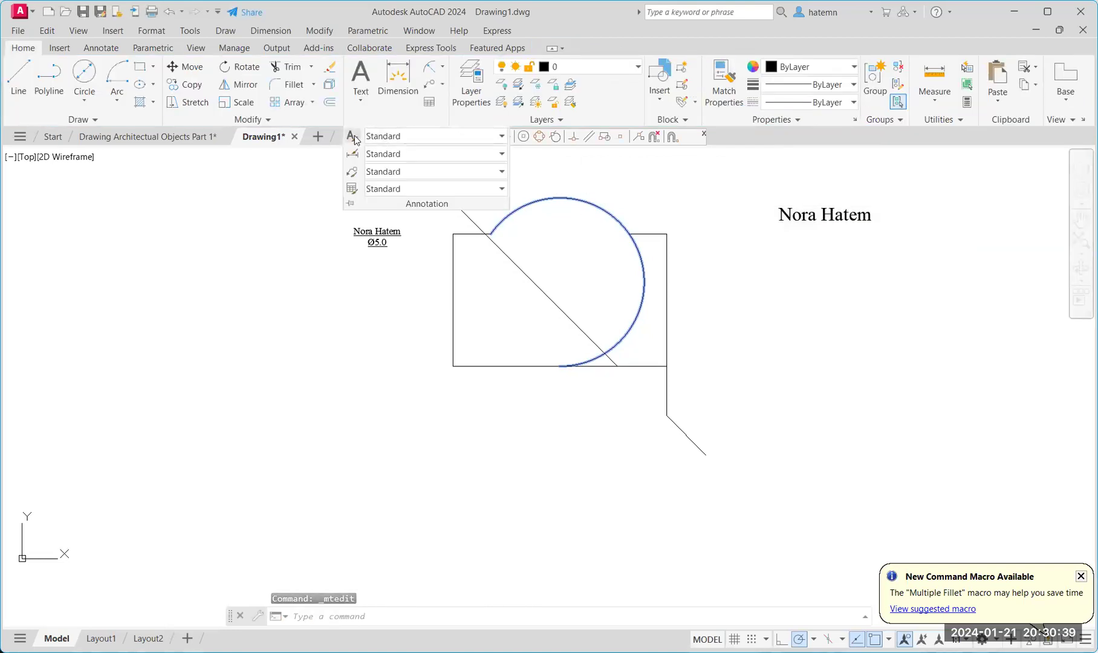
left_click(353, 138)
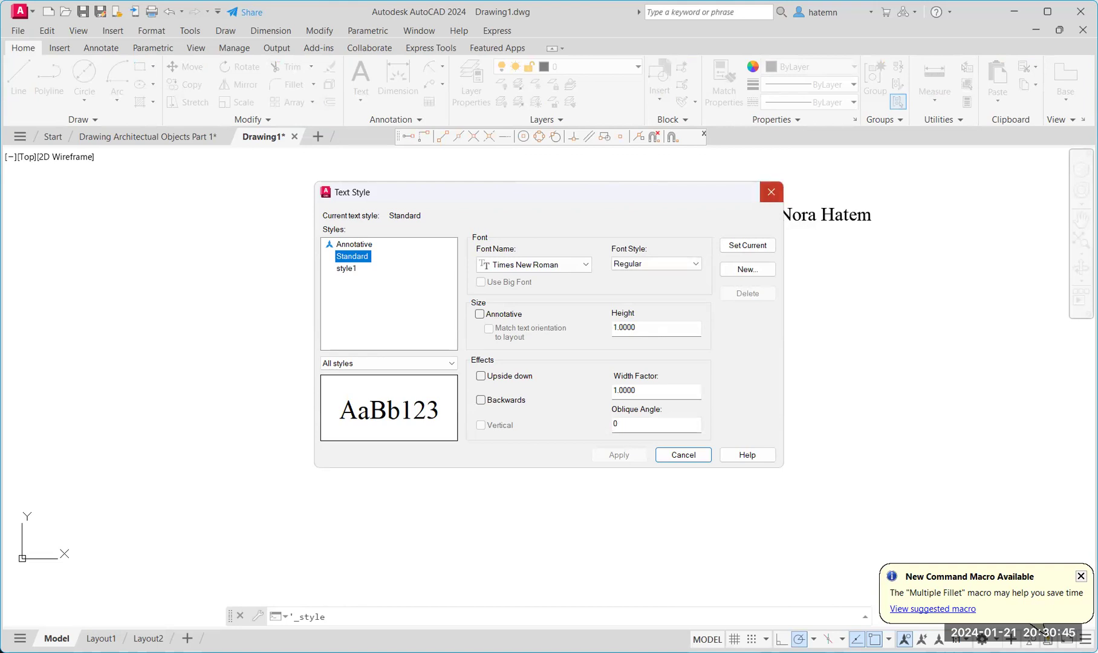
left_click(771, 191)
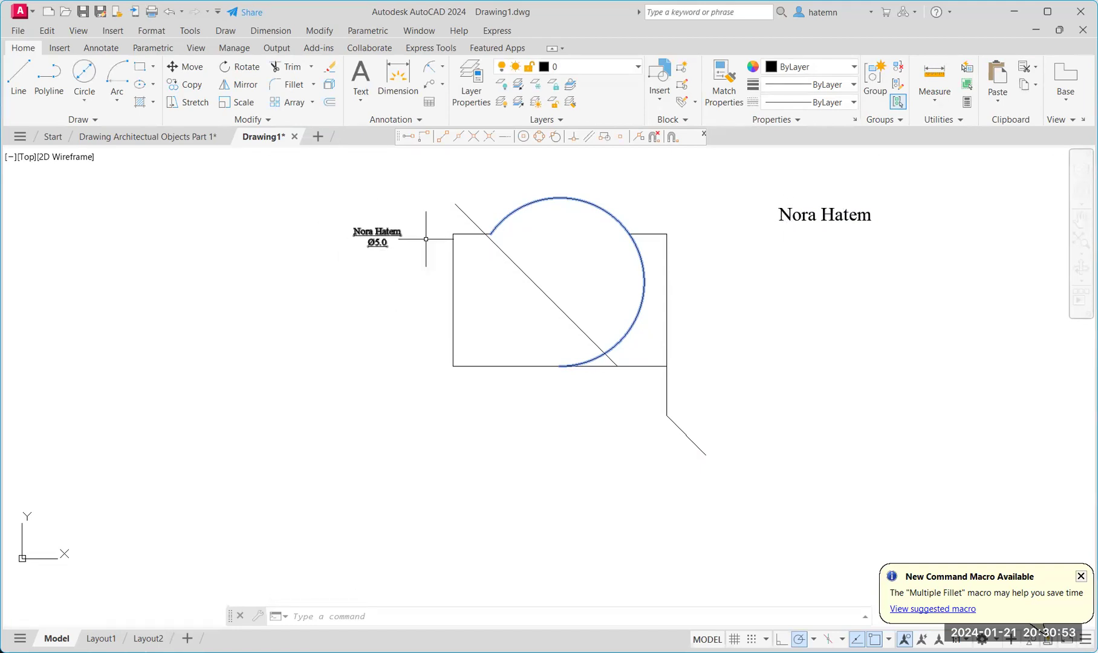
Reduce the right-hand full-name text to a text height of 0.5000.
left_click(822, 216)
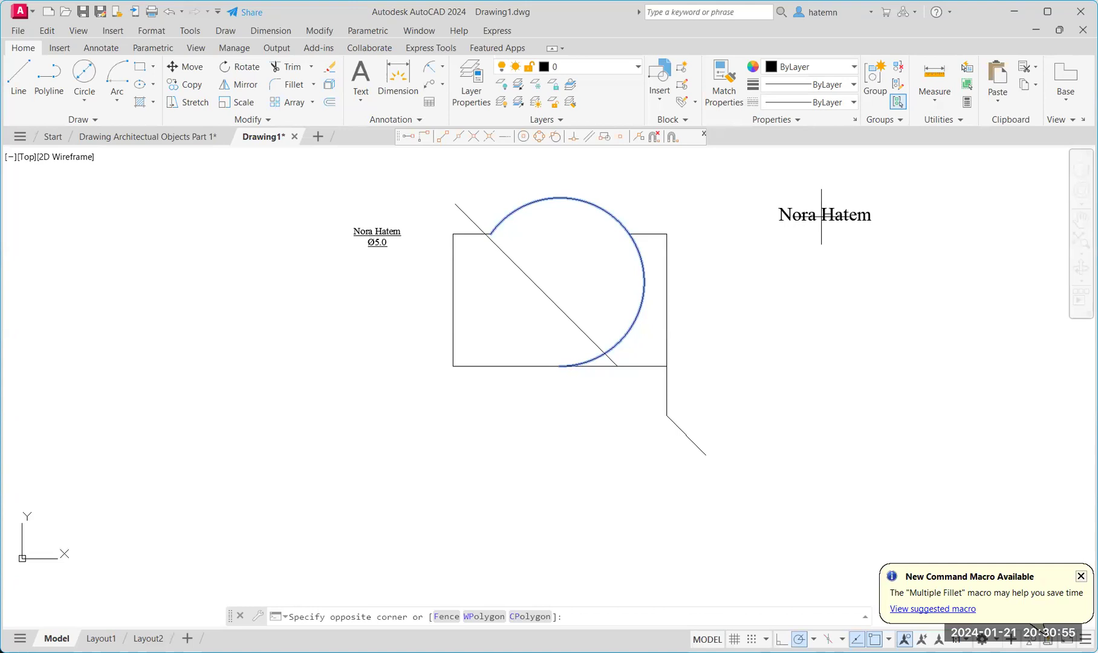
left_click(827, 216)
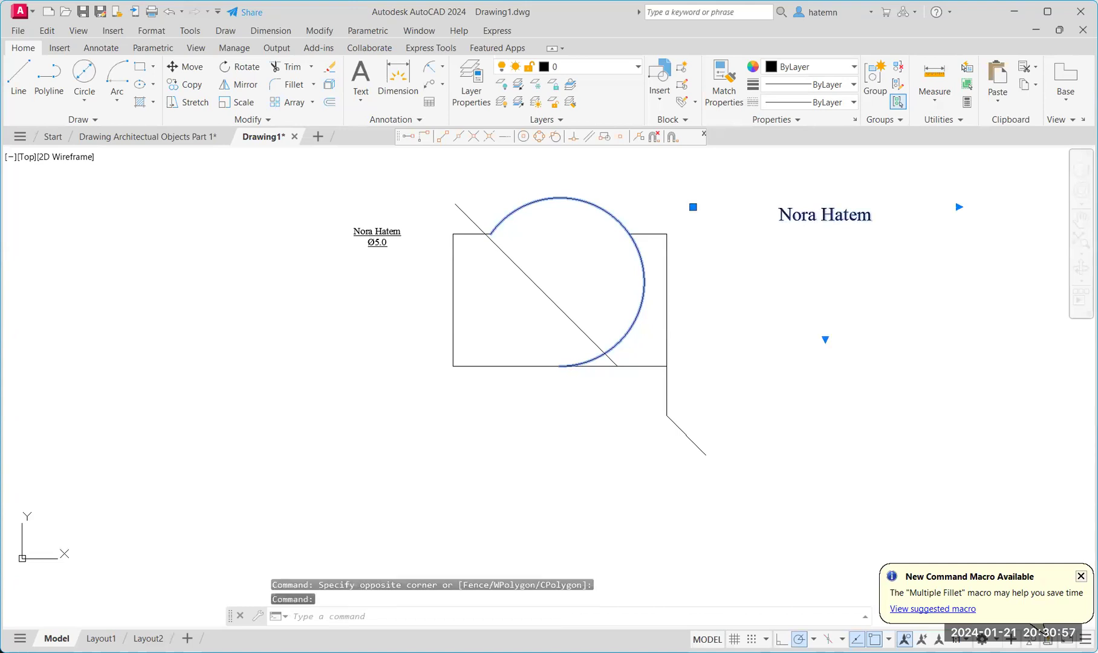
double_click(840, 213)
left_click(204, 85)
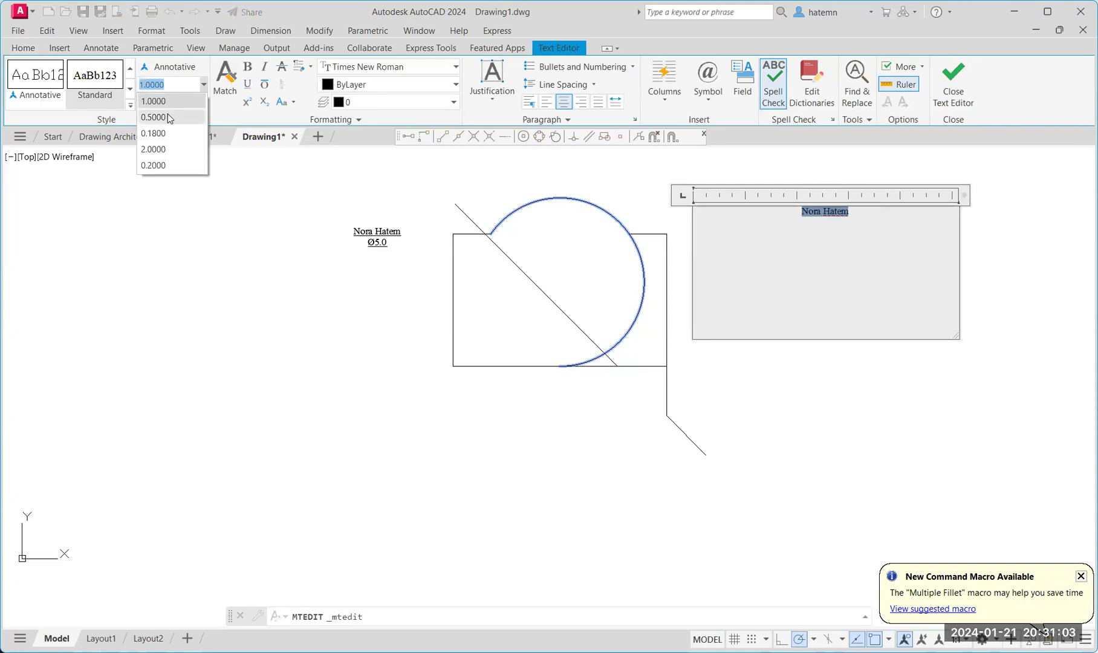
left_click(168, 115)
left_click(286, 180)
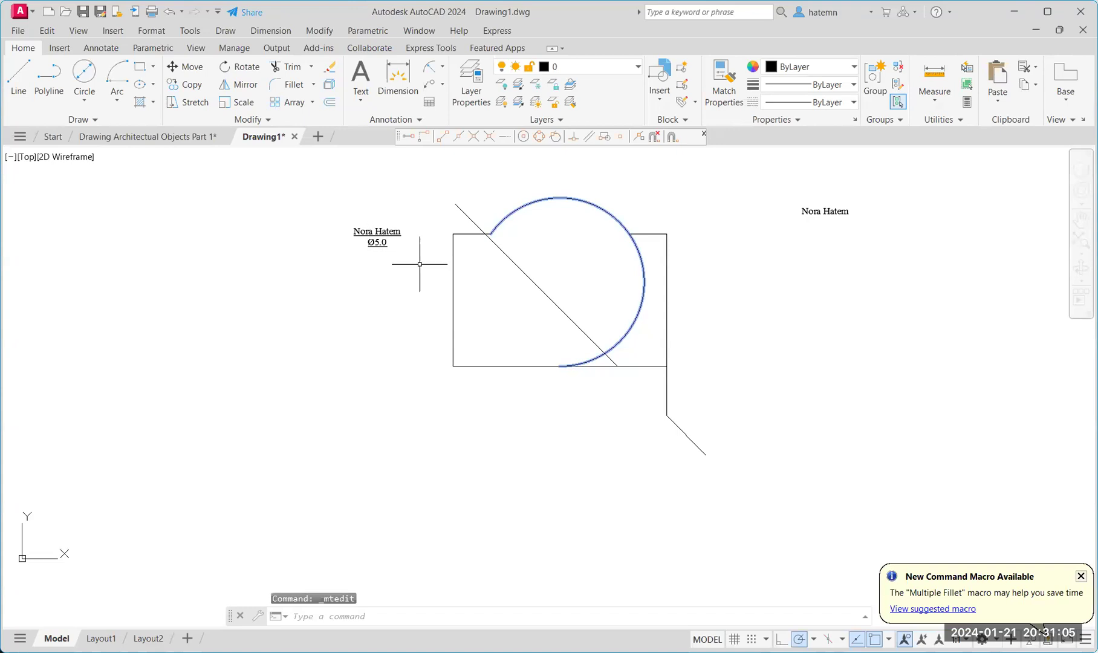